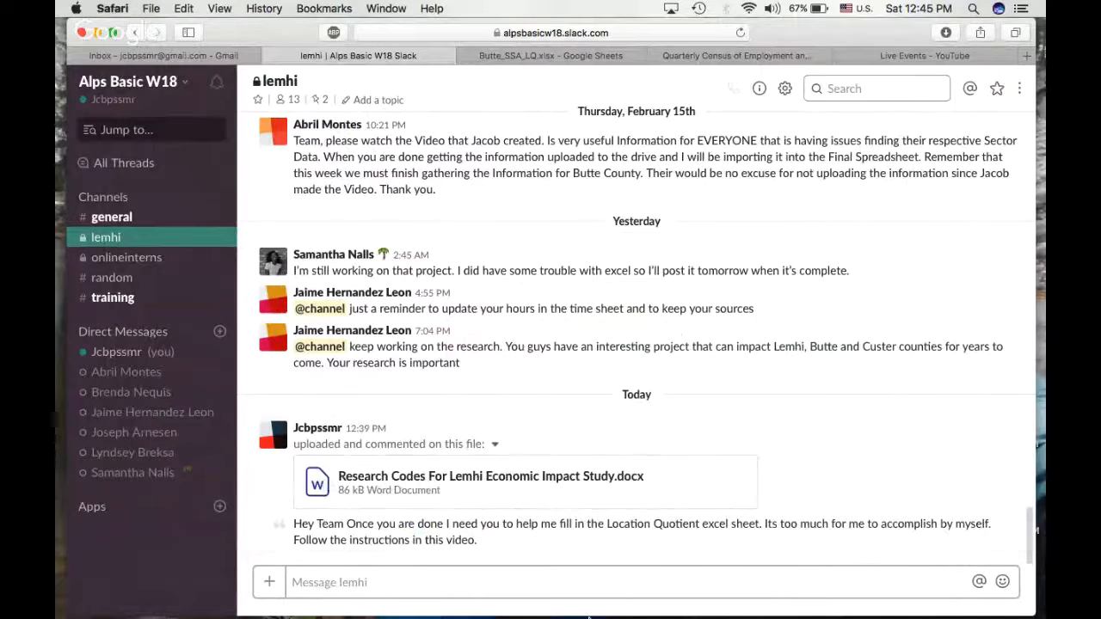
Review the industry codes in the Word document Research Codes For Lemhi Economic Impact Study, minimizing it when finished
mouse_move(875, 609)
click(968, 600)
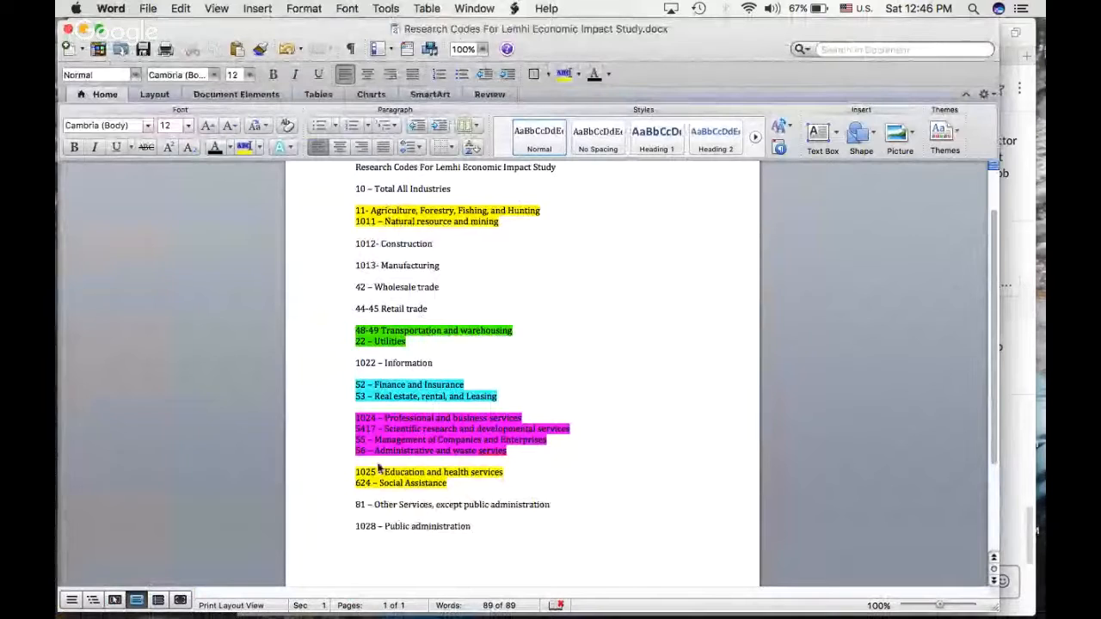
click(83, 29)
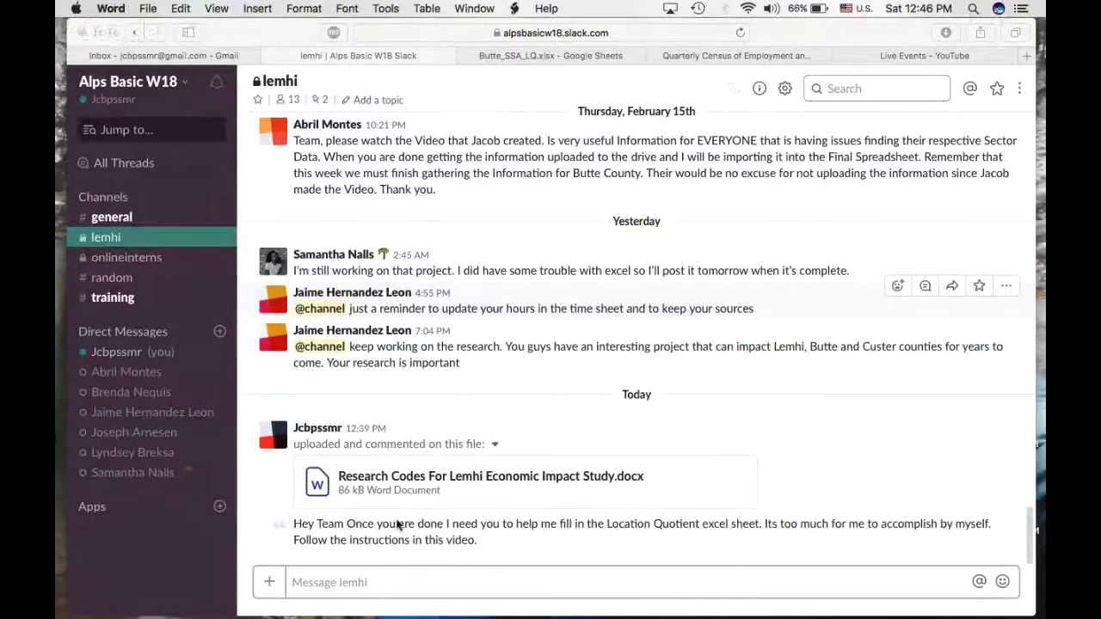
mouse_move(750, 612)
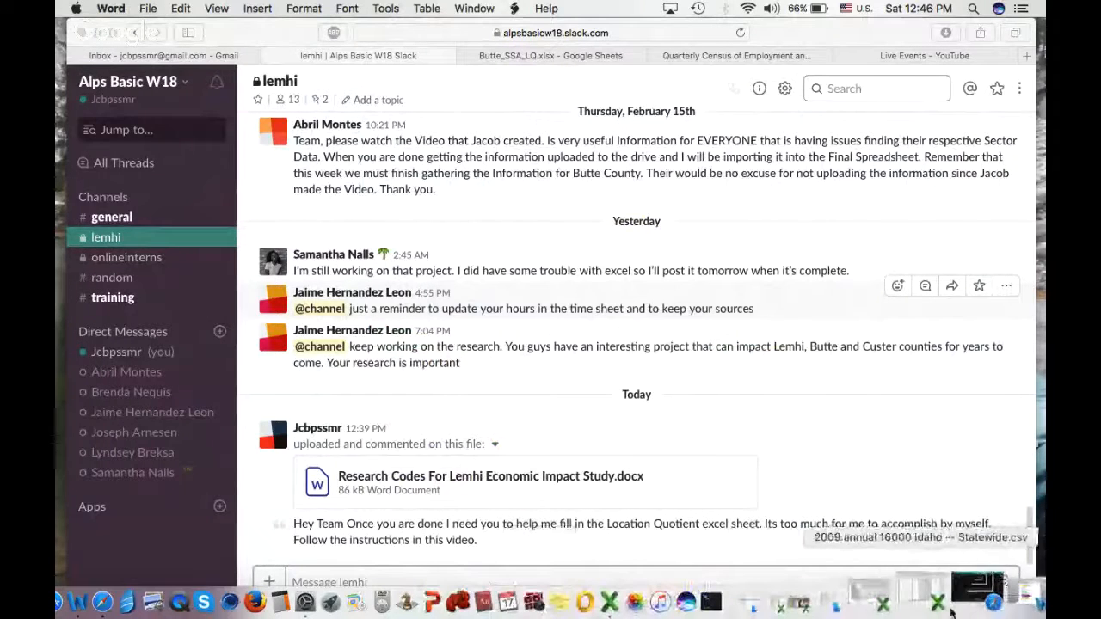
click(981, 594)
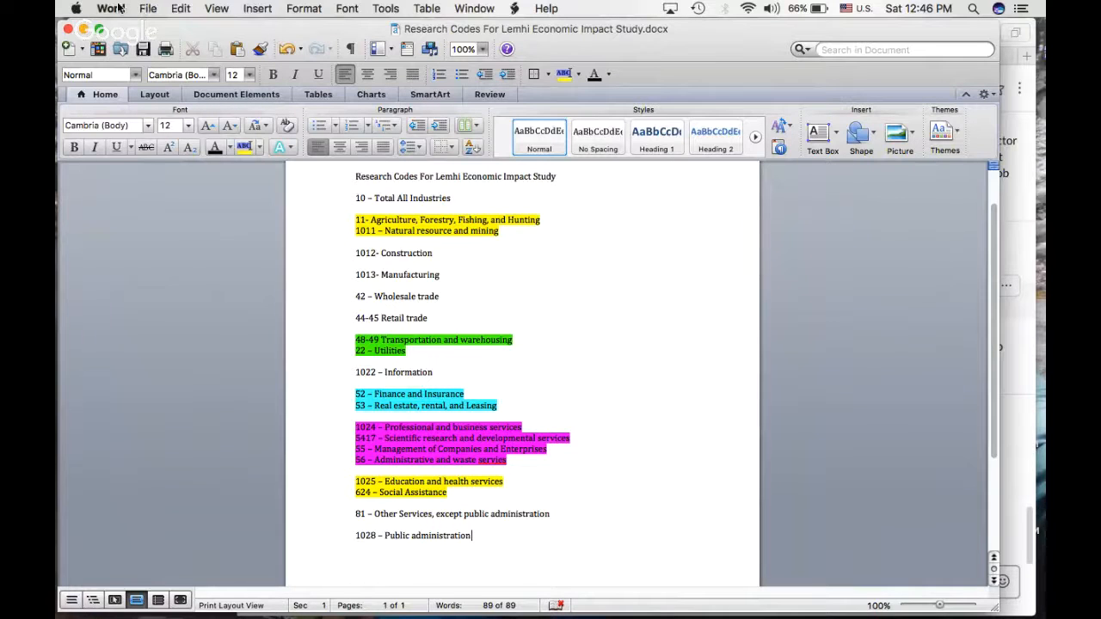
click(84, 31)
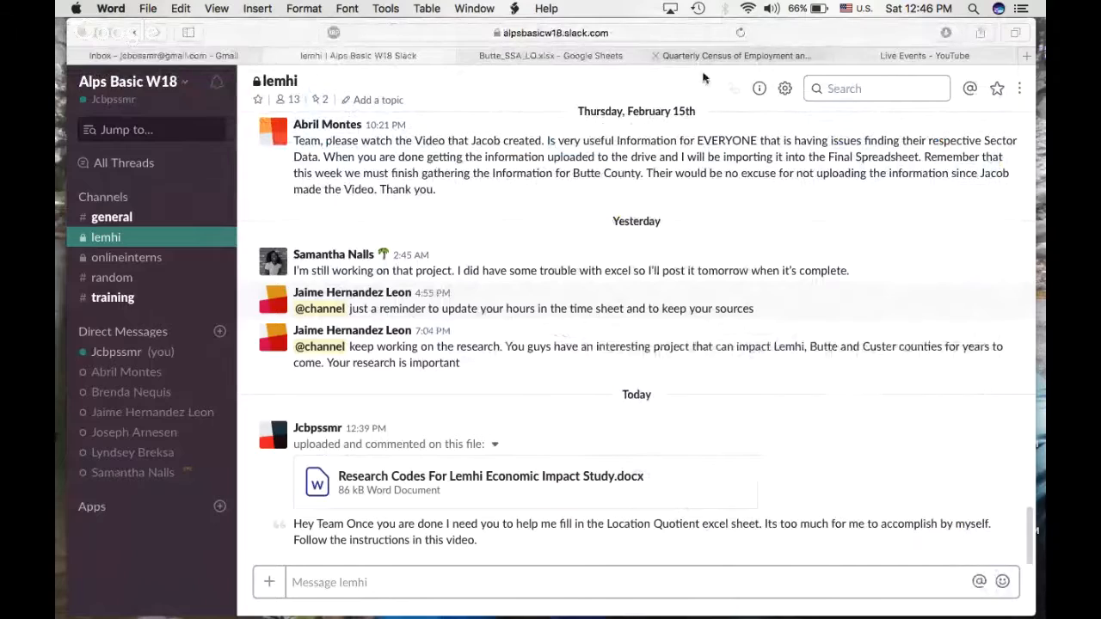
Look through the lemhi channel for the BLS data link and view the NAICS-based data files table in the Quarterly Census page
scroll(619, 270, up, 15)
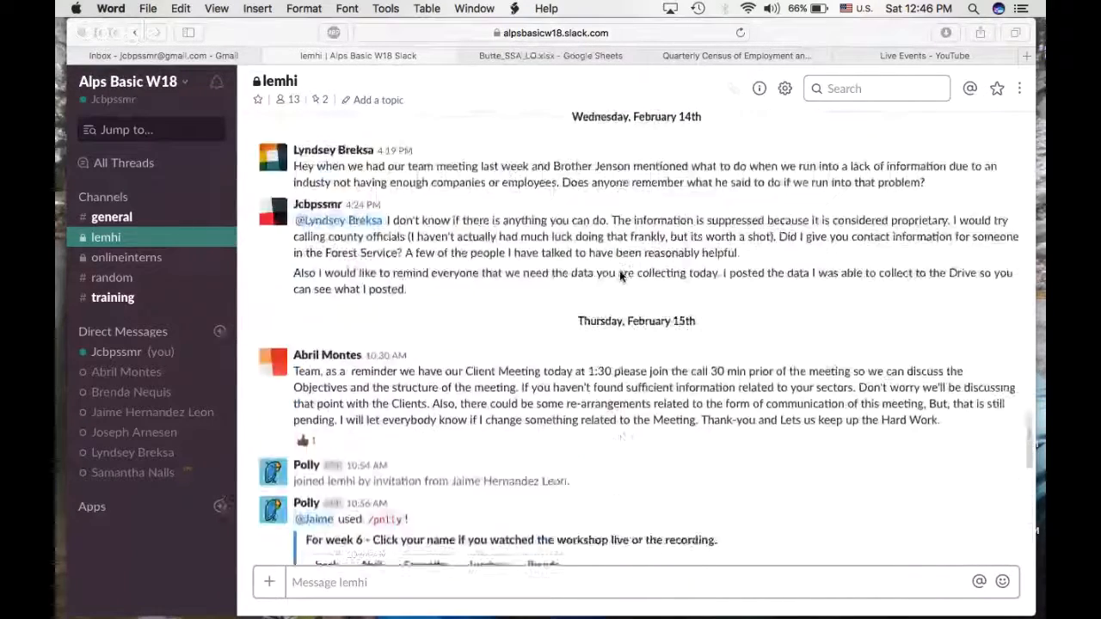
scroll(620, 270, up, 3)
scroll(620, 270, down, 10)
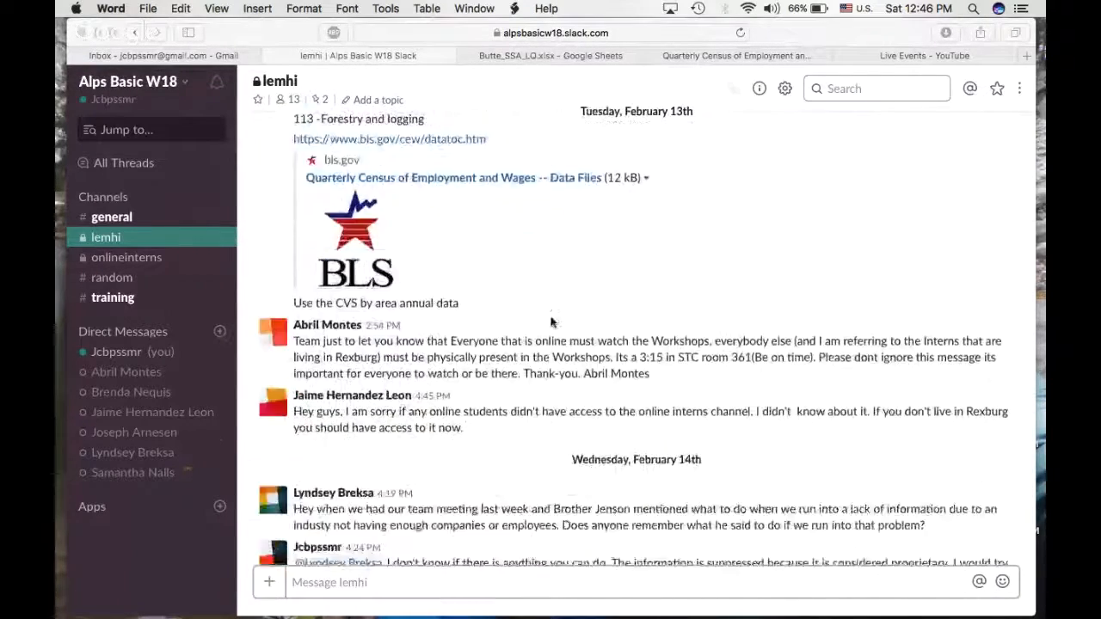
scroll(551, 322, down, 15)
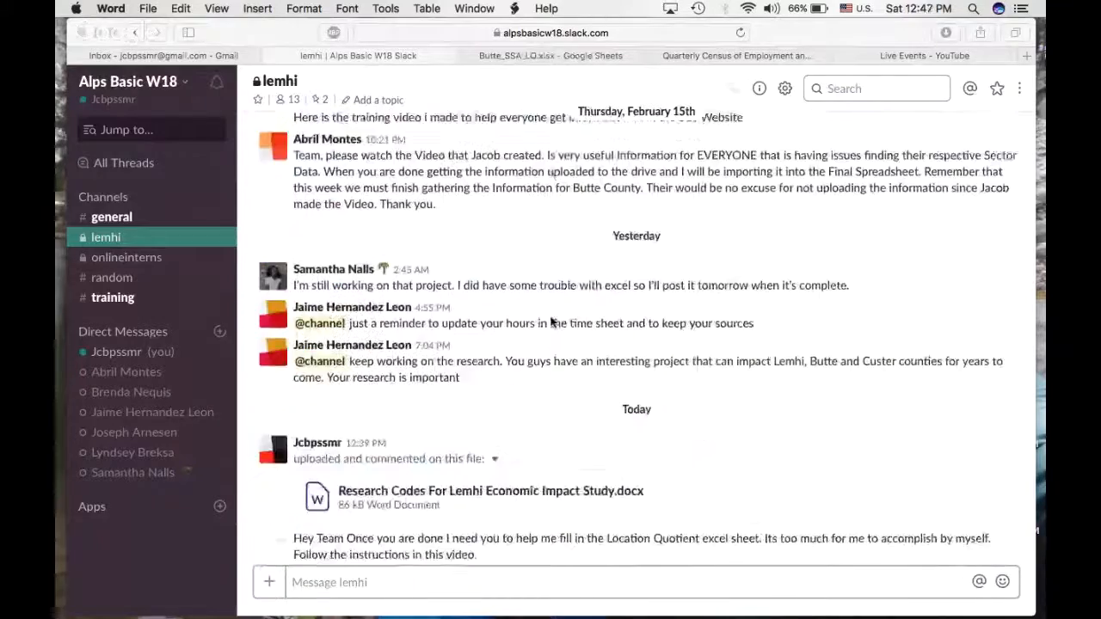
click(716, 57)
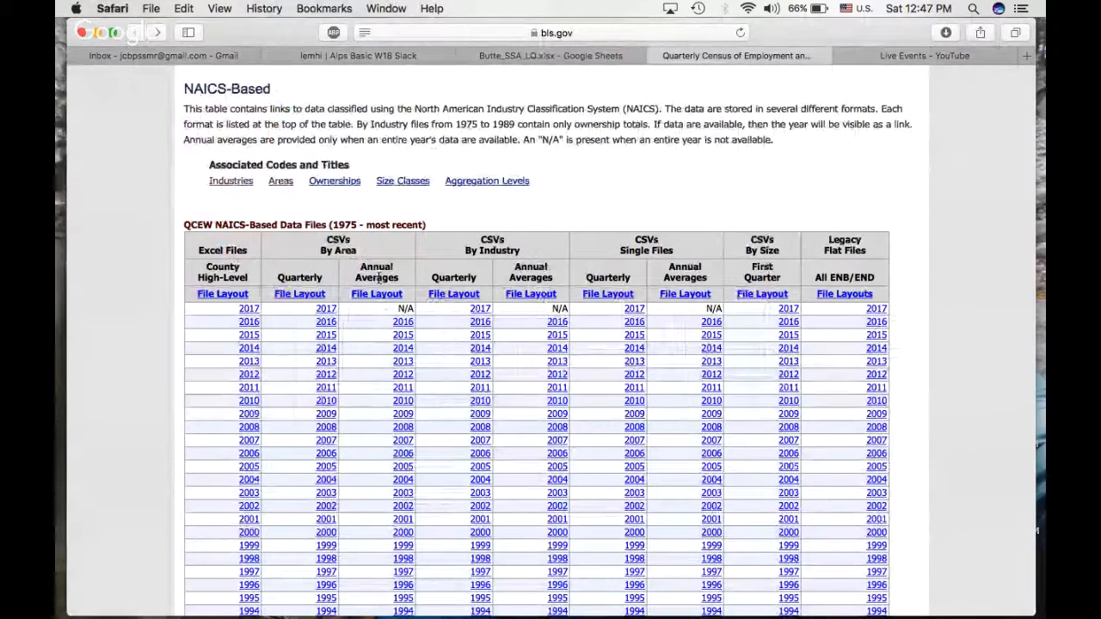
scroll(393, 482, down, 4)
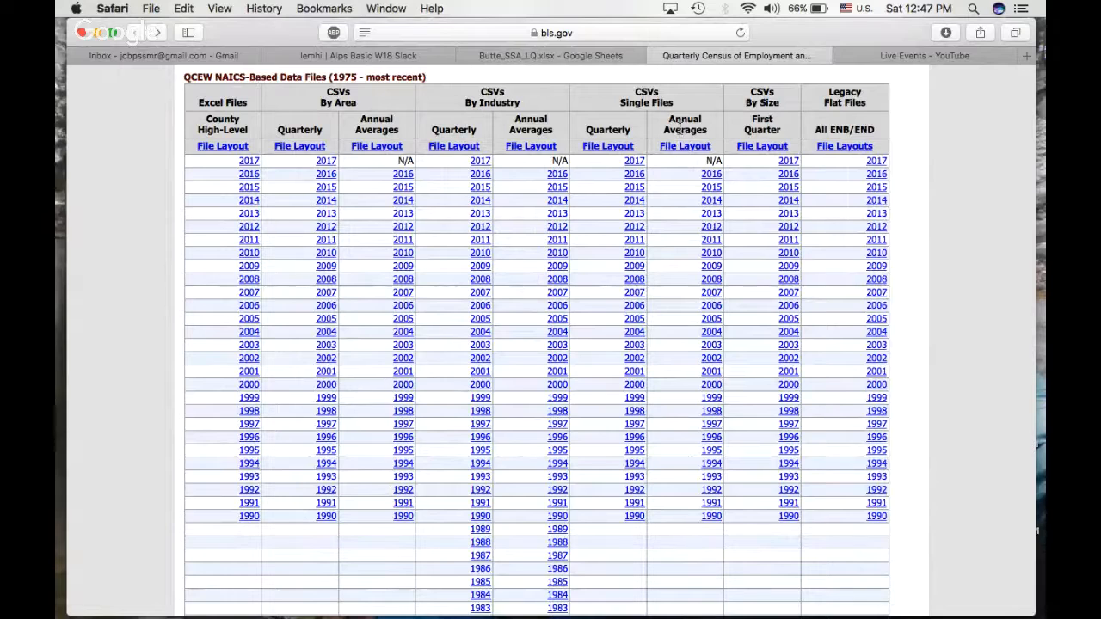
Switch to the Butte_SSA_LQ.xlsx spreadsheet and examine the 2009 and 2010 industry tables on the Butte_LQ sheet
click(563, 55)
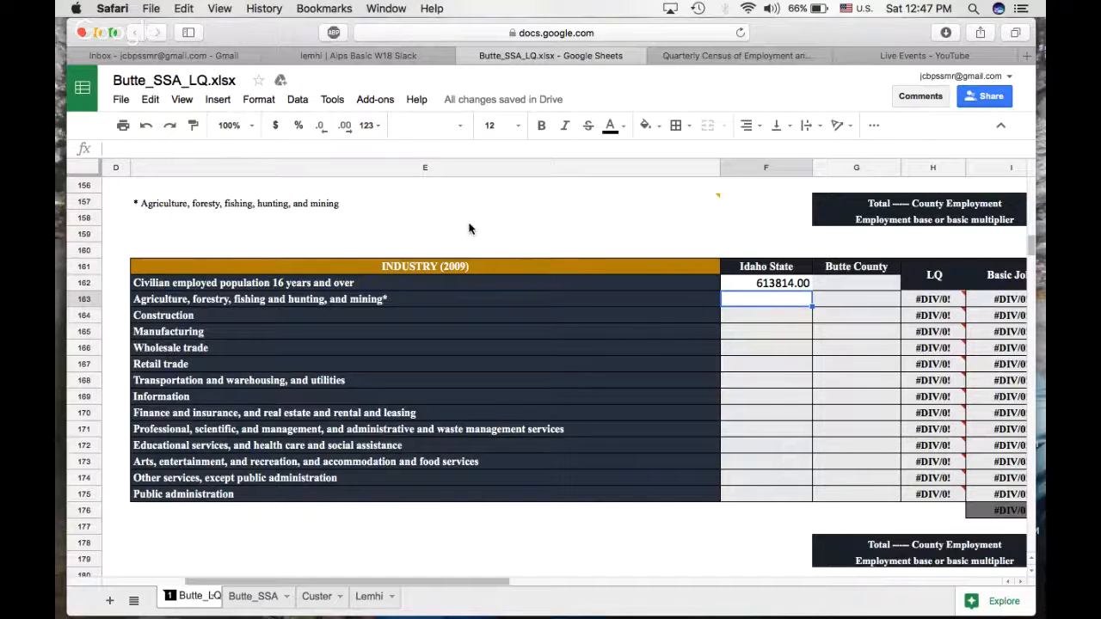
scroll(468, 228, up, 1)
scroll(469, 228, down, 2)
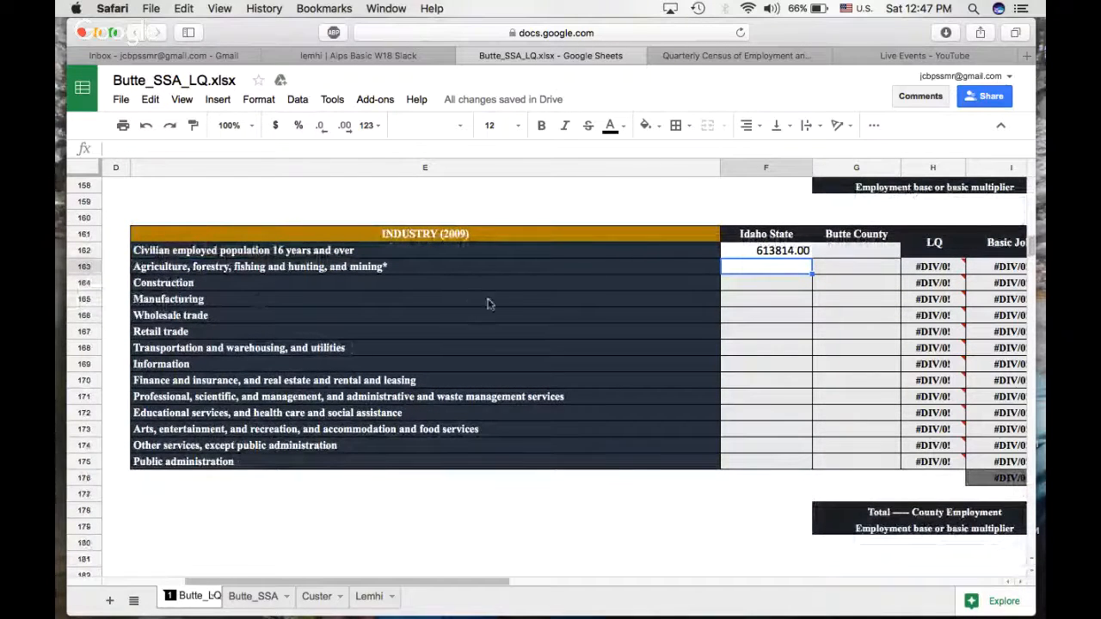
scroll(490, 334, down, 4)
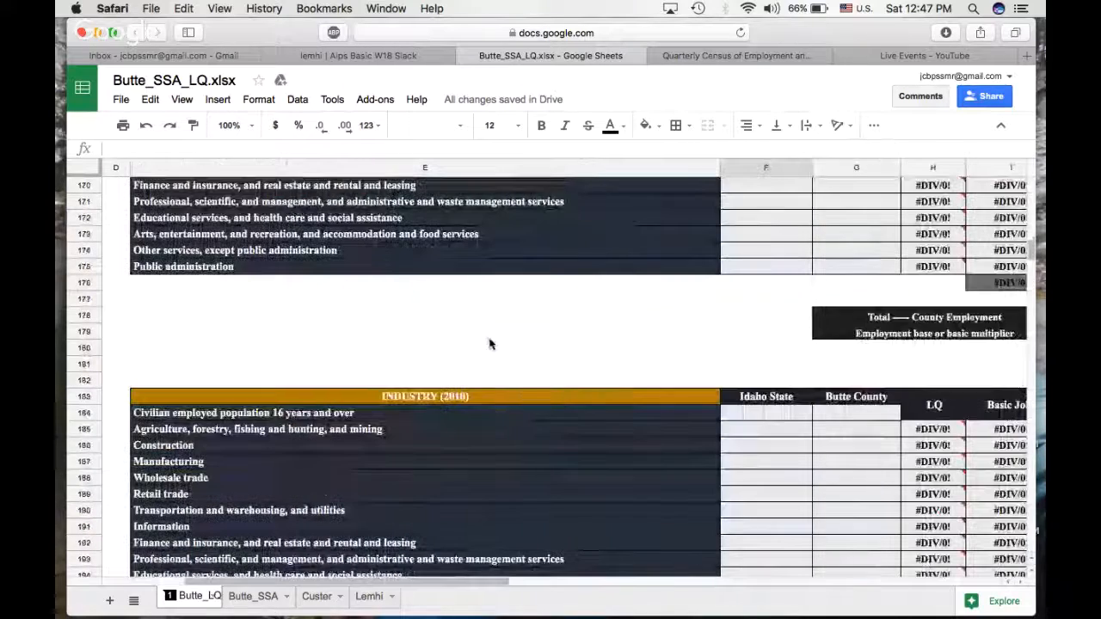
scroll(454, 396, up, 3)
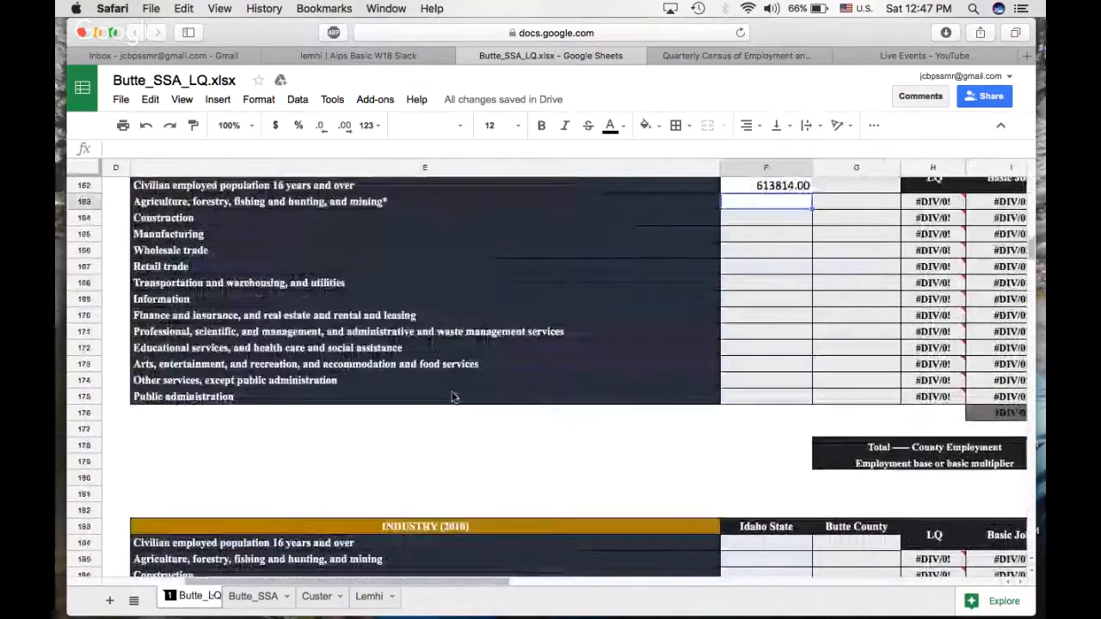
scroll(453, 396, up, 2)
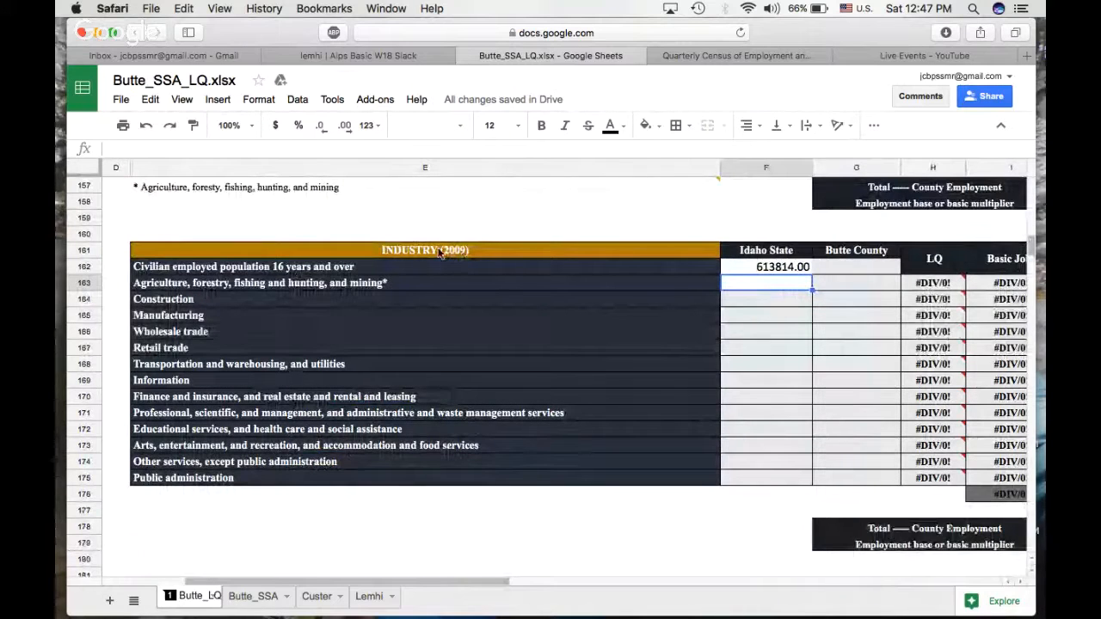
scroll(451, 339, down, 1)
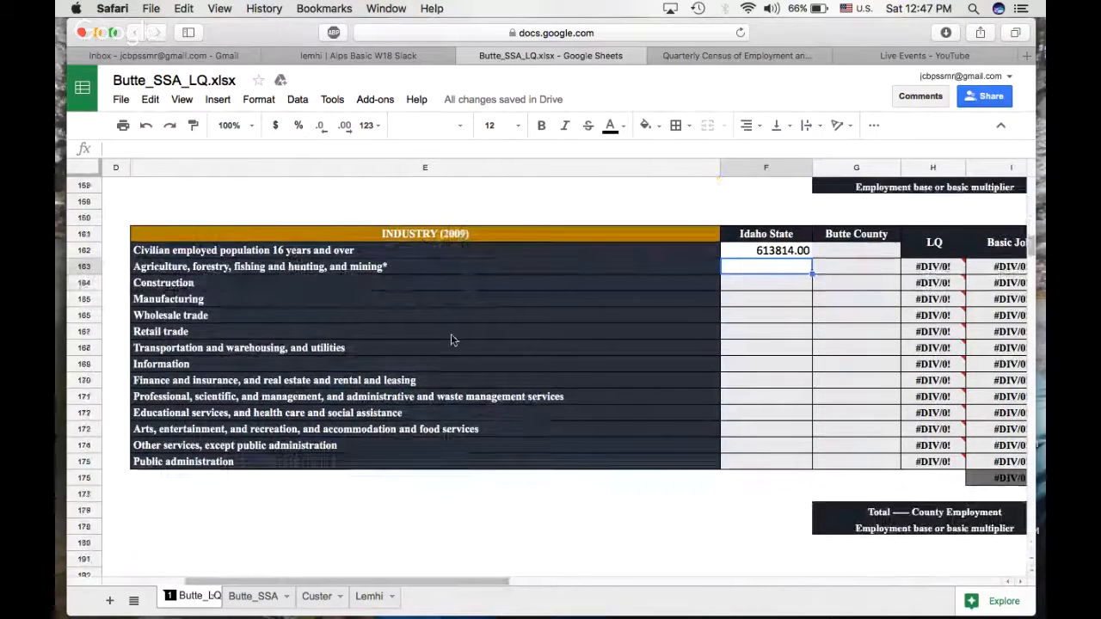
scroll(451, 339, down, 3)
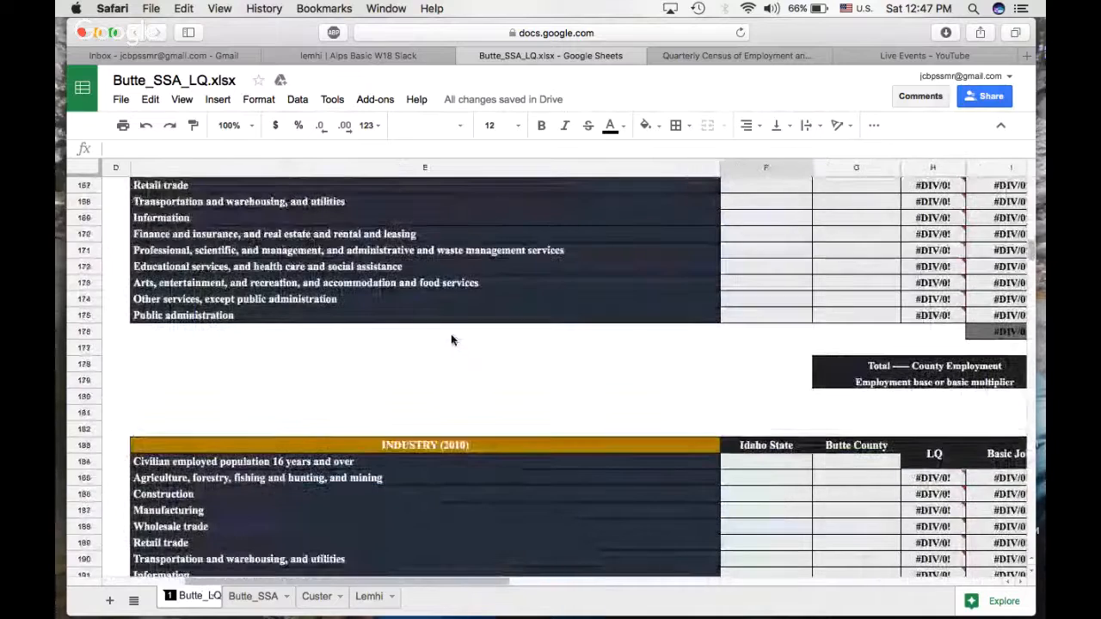
scroll(451, 339, up, 4)
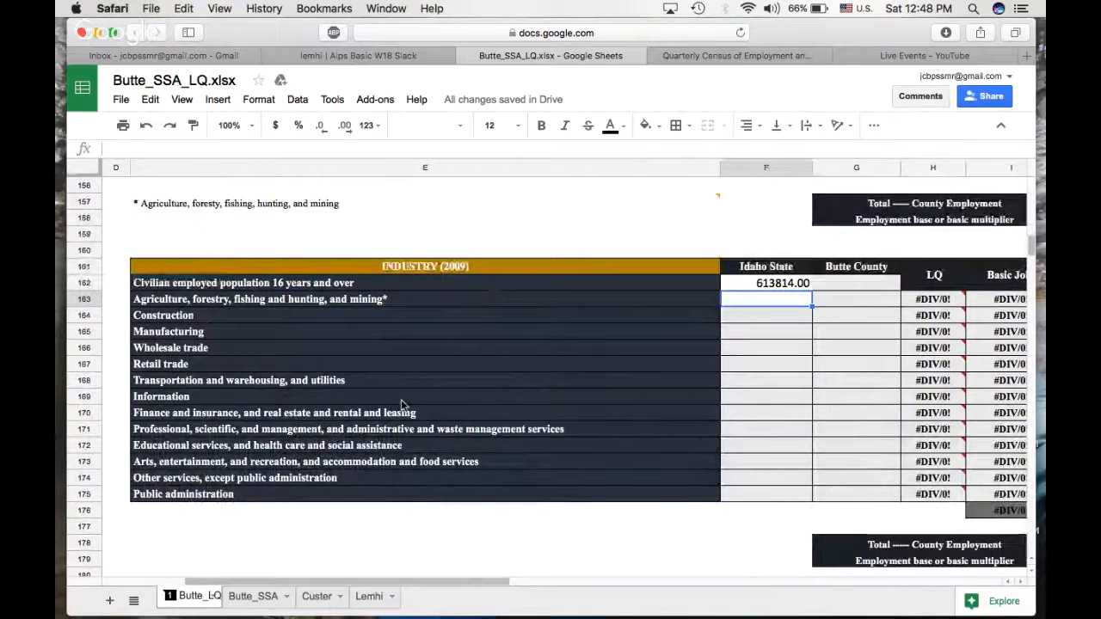
scroll(401, 404, down, 5)
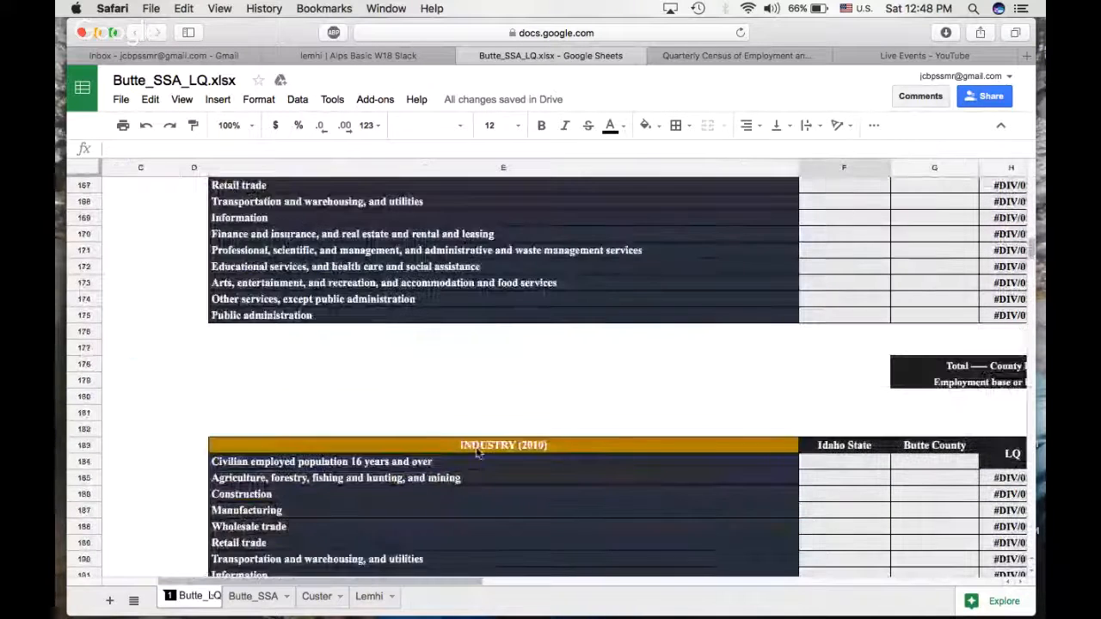
scroll(478, 453, right, 2)
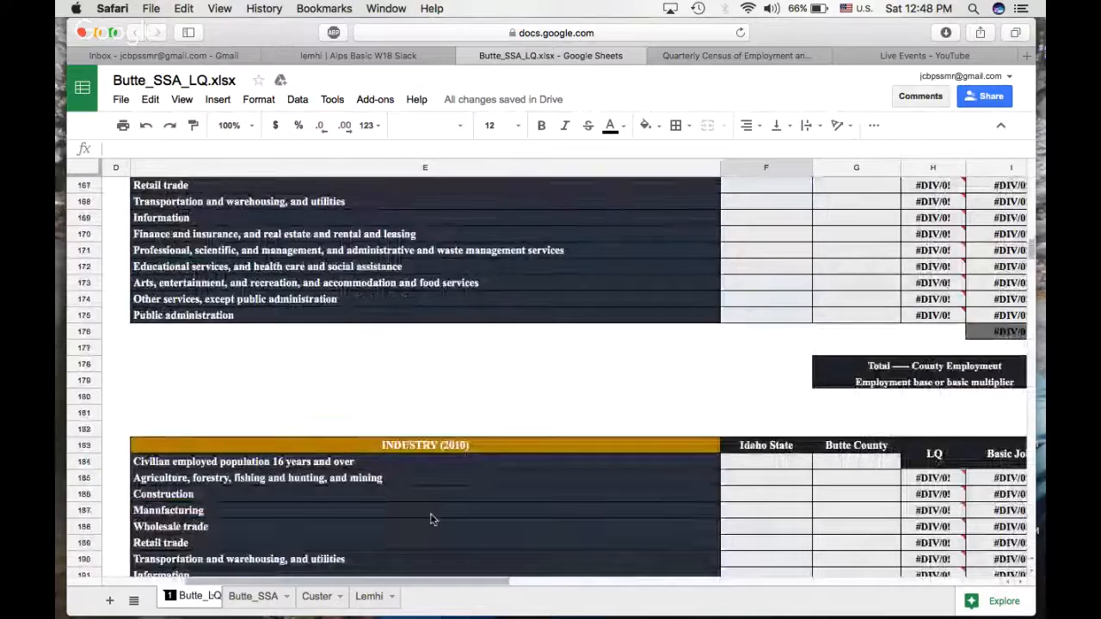
scroll(432, 520, up, 6)
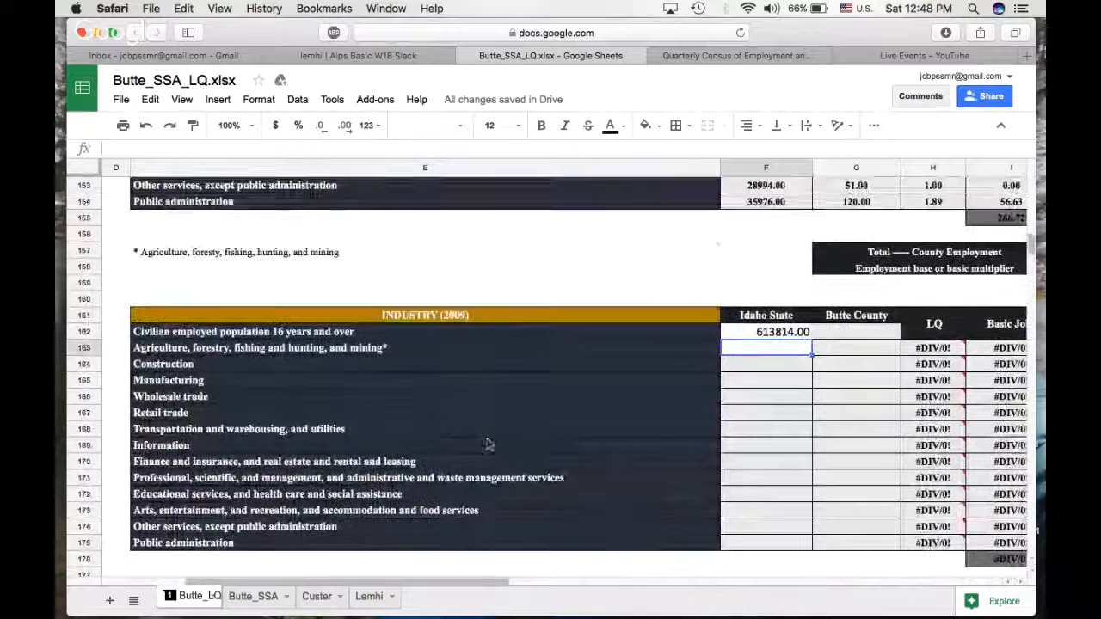
Claim the INDUSTRY (2009) table by adding a comment with your first name to its header cell
right_click(510, 320)
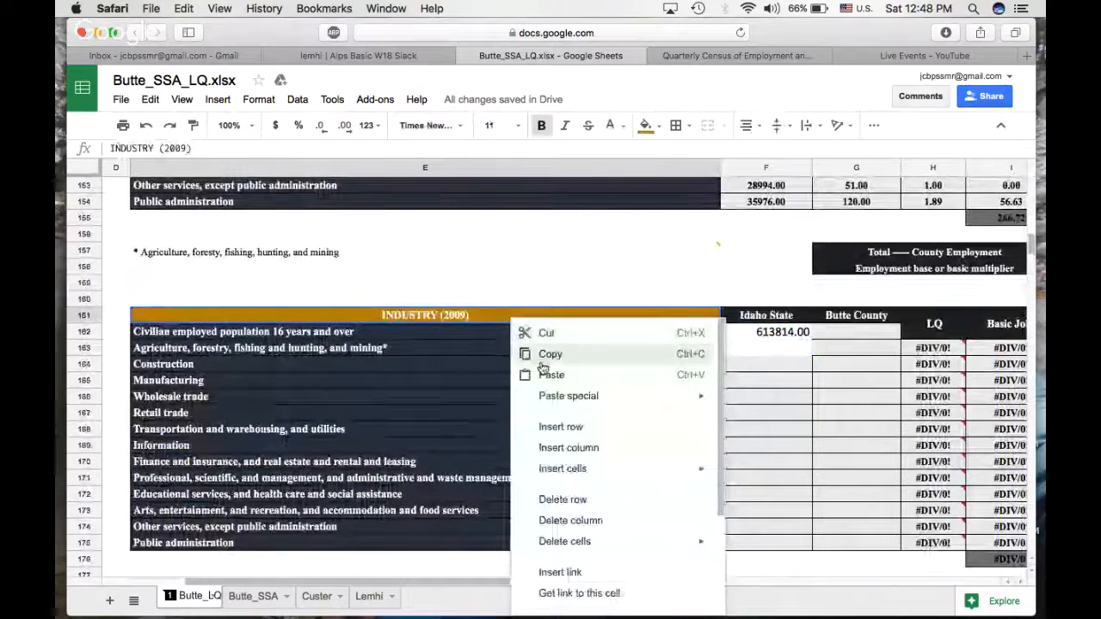
click(601, 276)
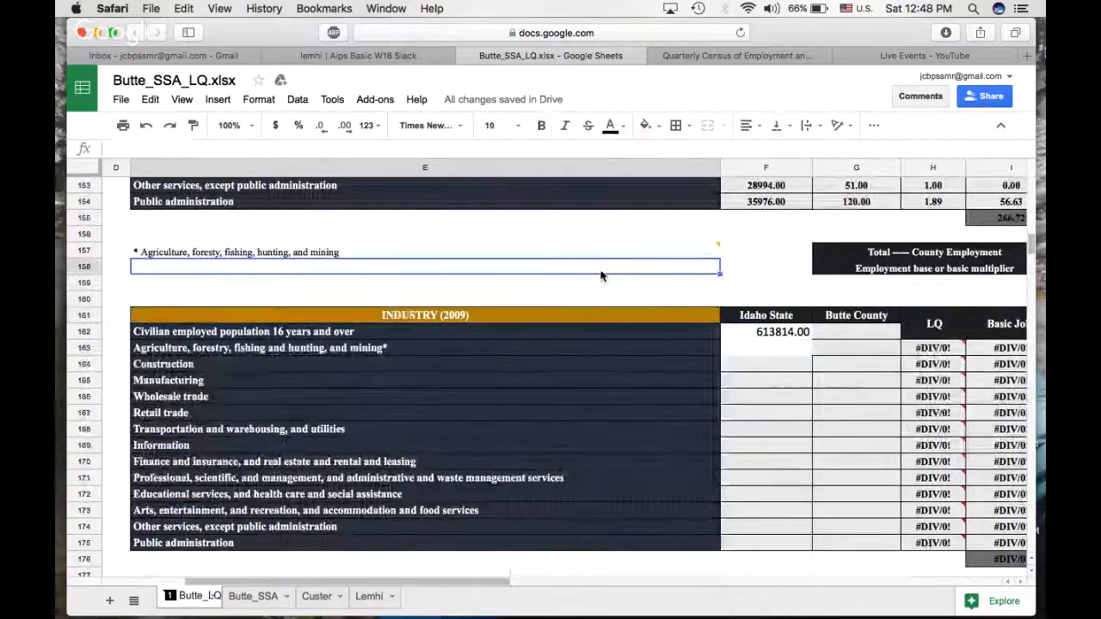
scroll(602, 276, down, 3)
click(602, 273)
scroll(603, 273, right, 1)
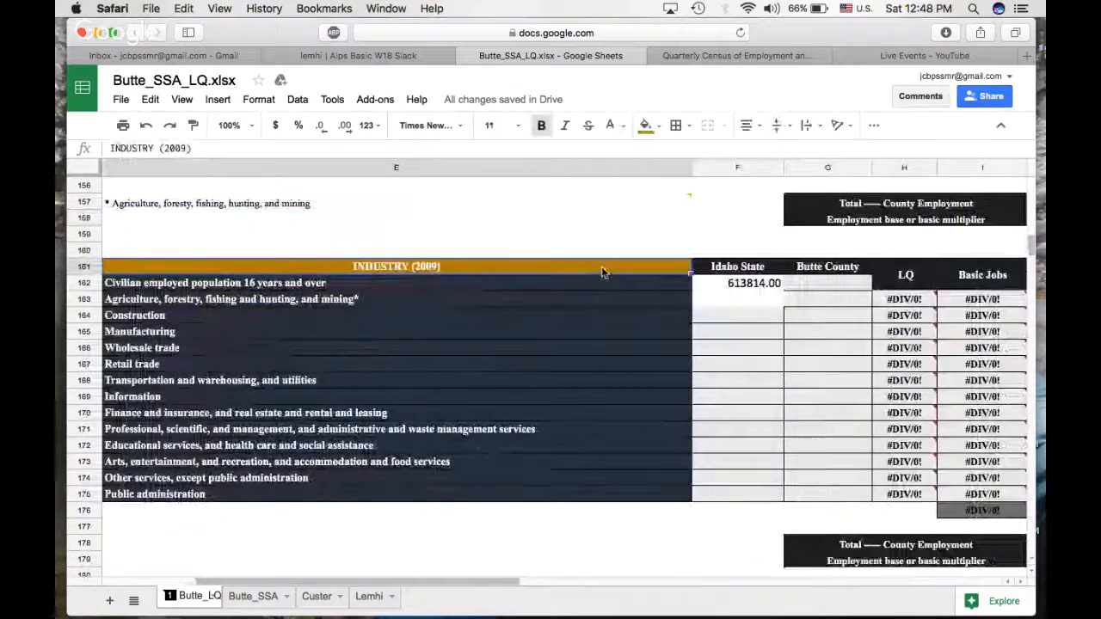
right_click(602, 273)
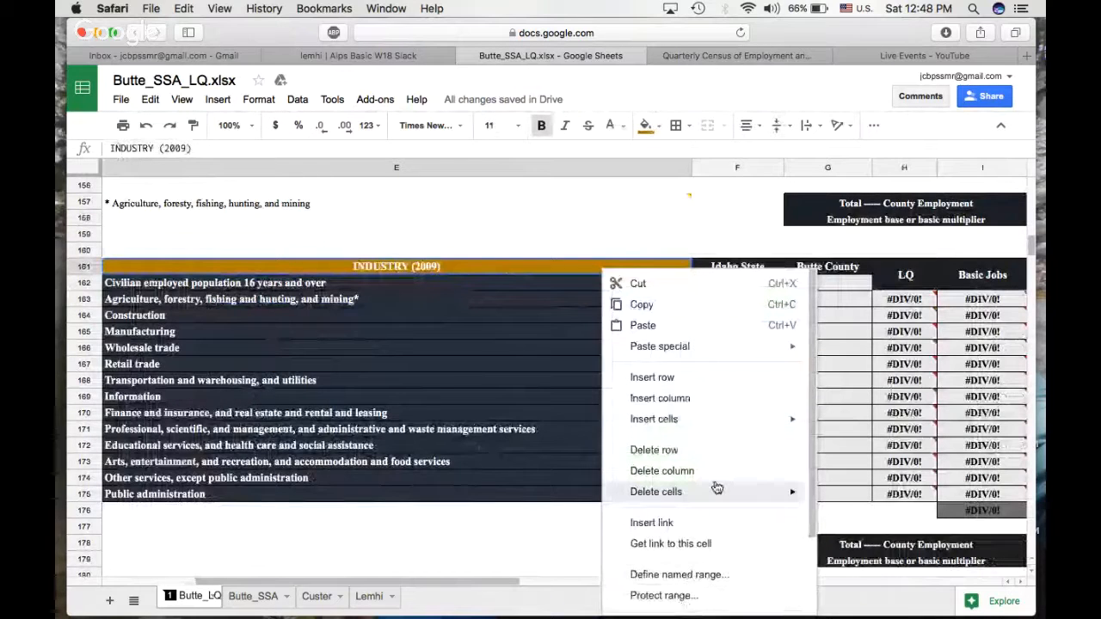
mouse_move(713, 491)
scroll(715, 489, down, 2)
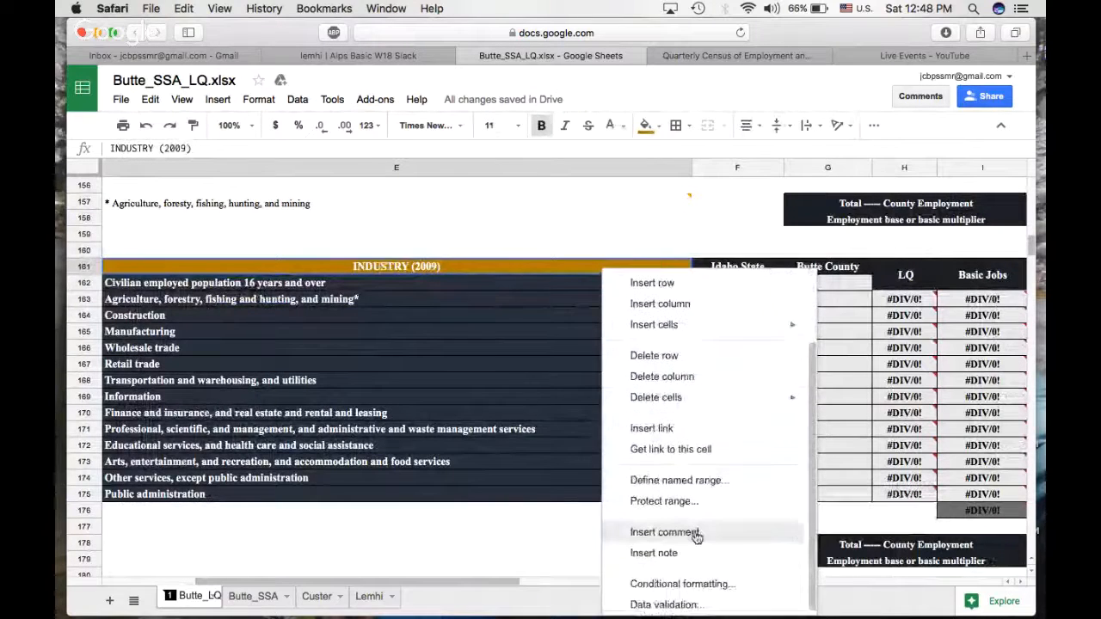
click(695, 533)
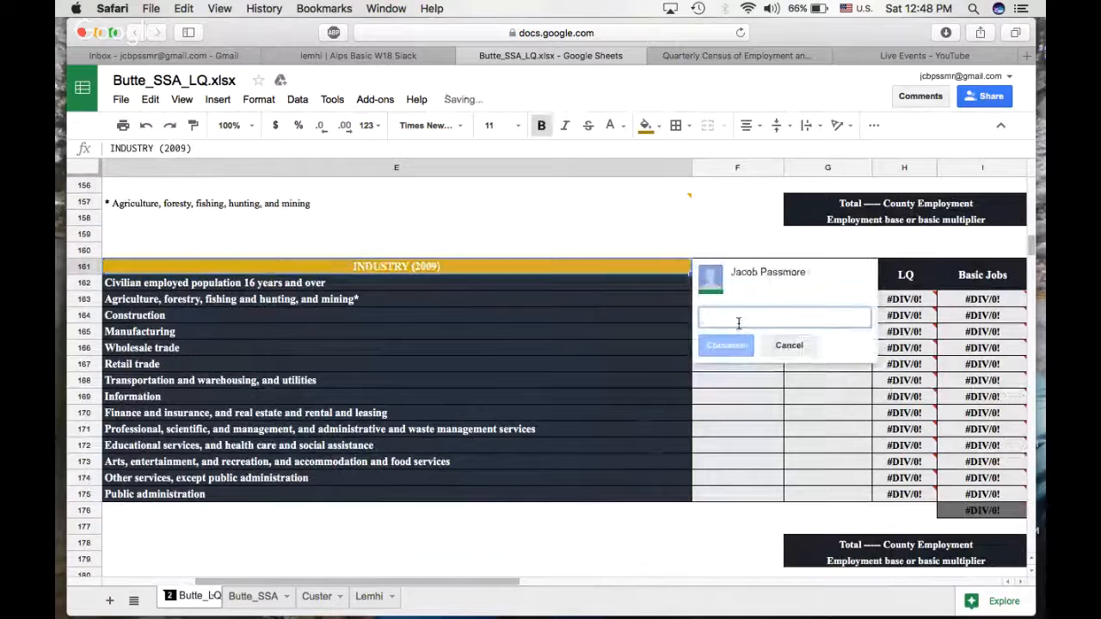
text(Jacob)
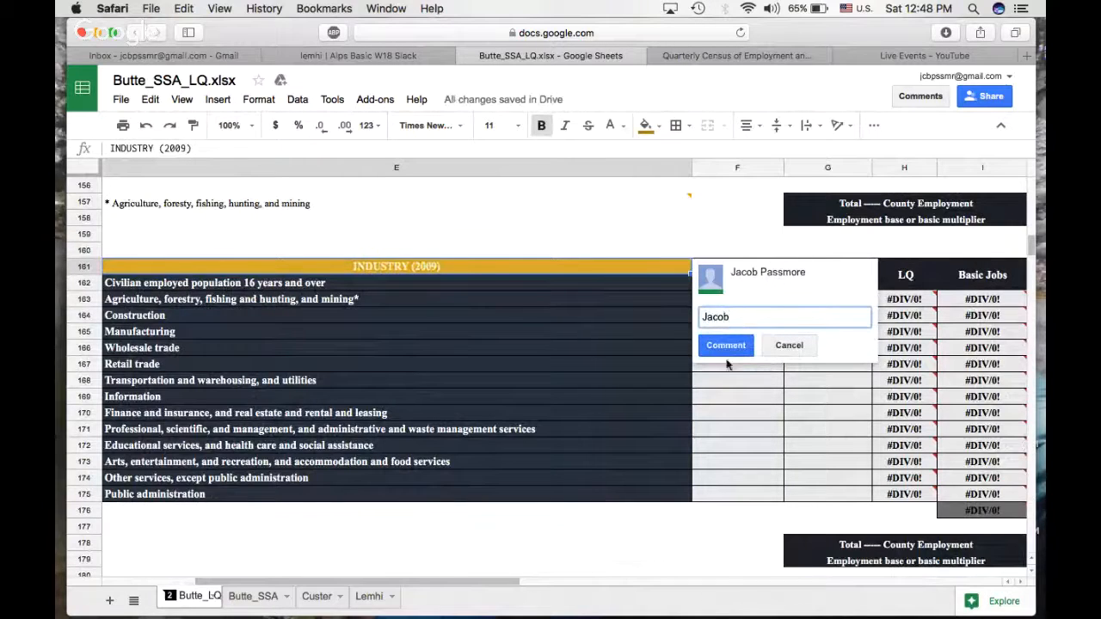
click(727, 348)
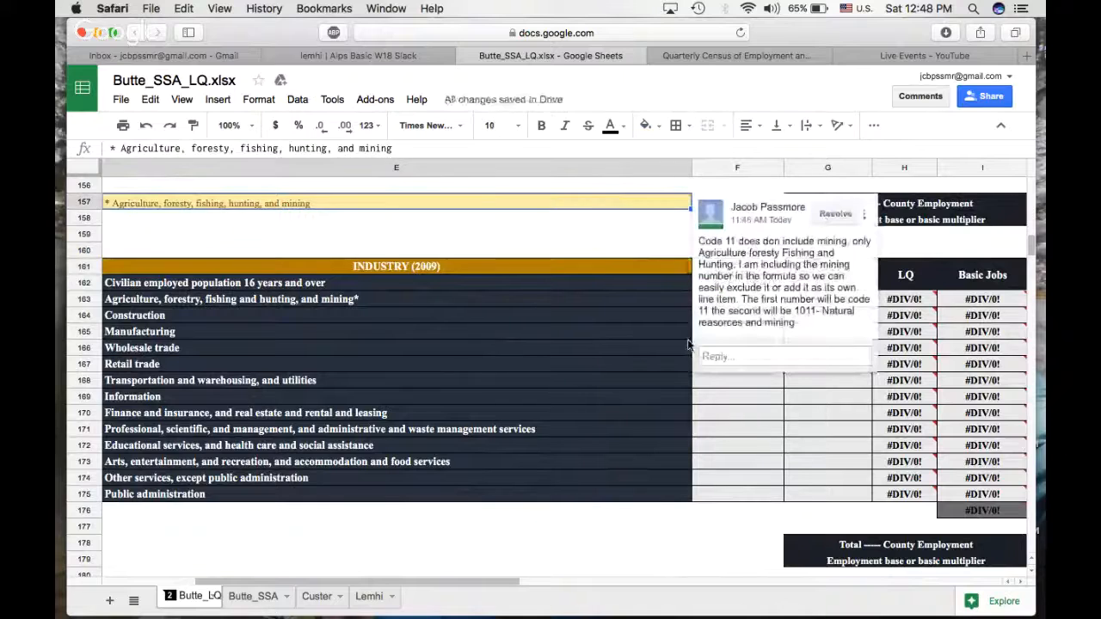
click(705, 434)
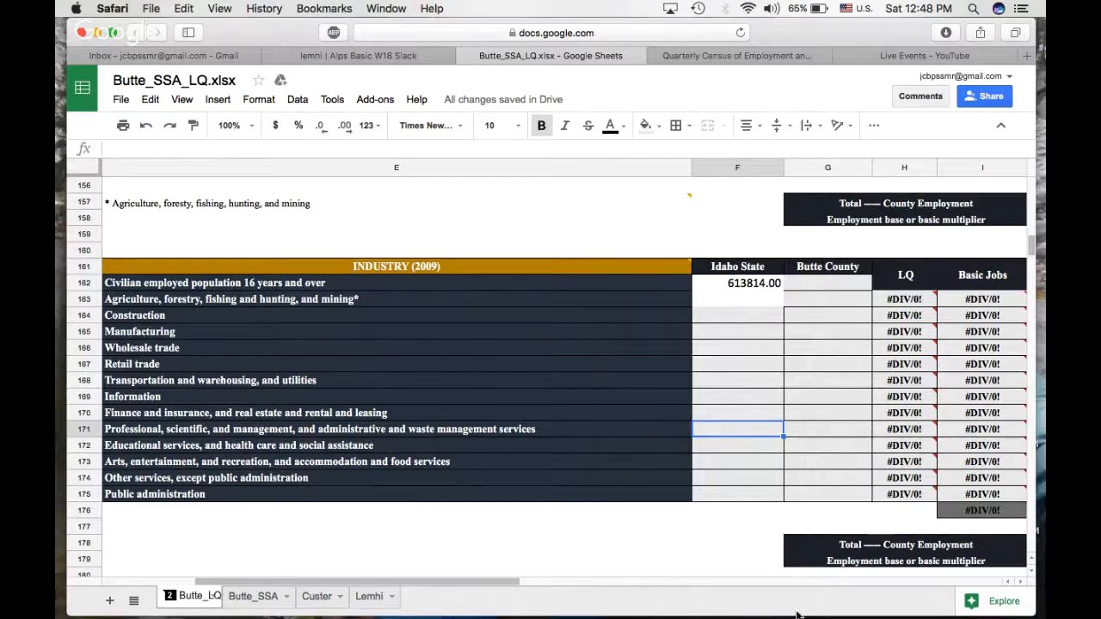
Bring up 2009.annual 16000 Idaho -- Statewide.csv in Excel and check where it sits in the 2009.annual.by_area folder
mouse_move(930, 607)
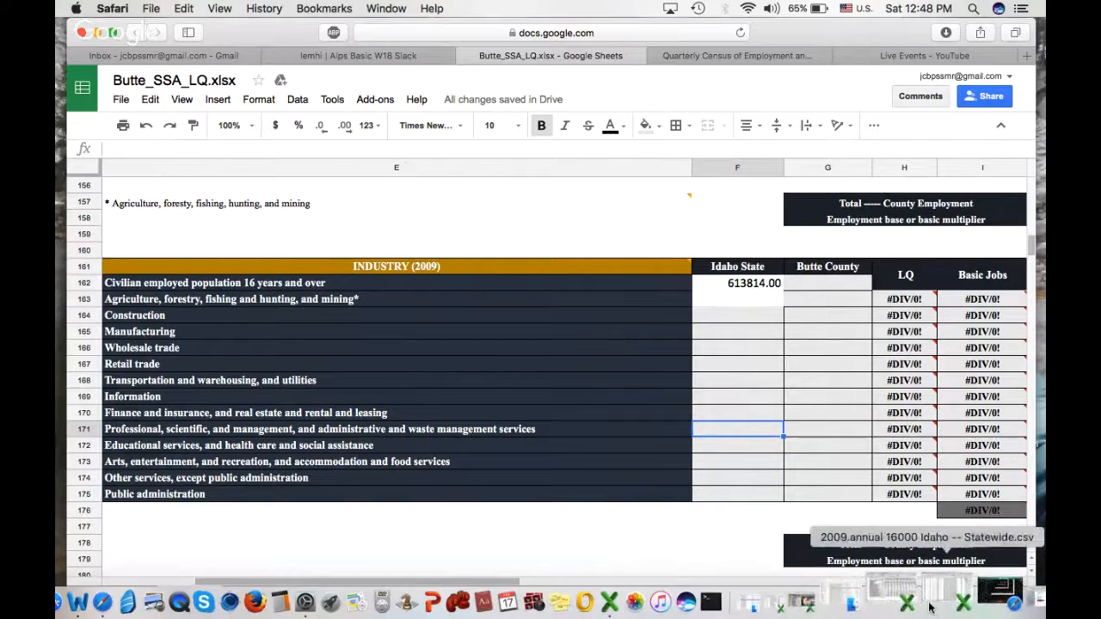
click(930, 608)
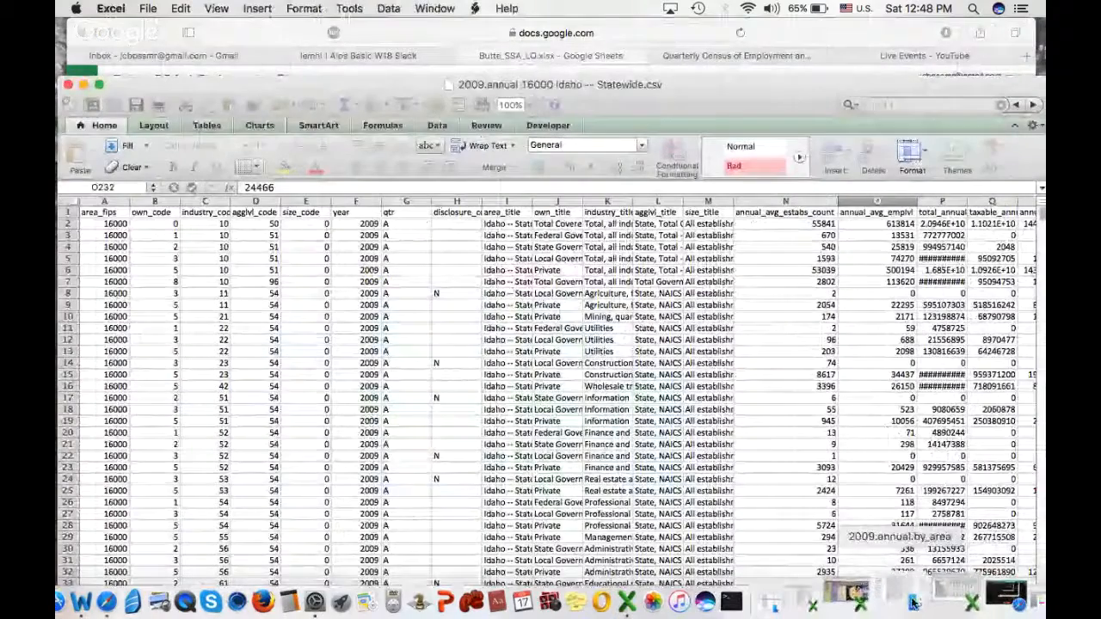
click(914, 603)
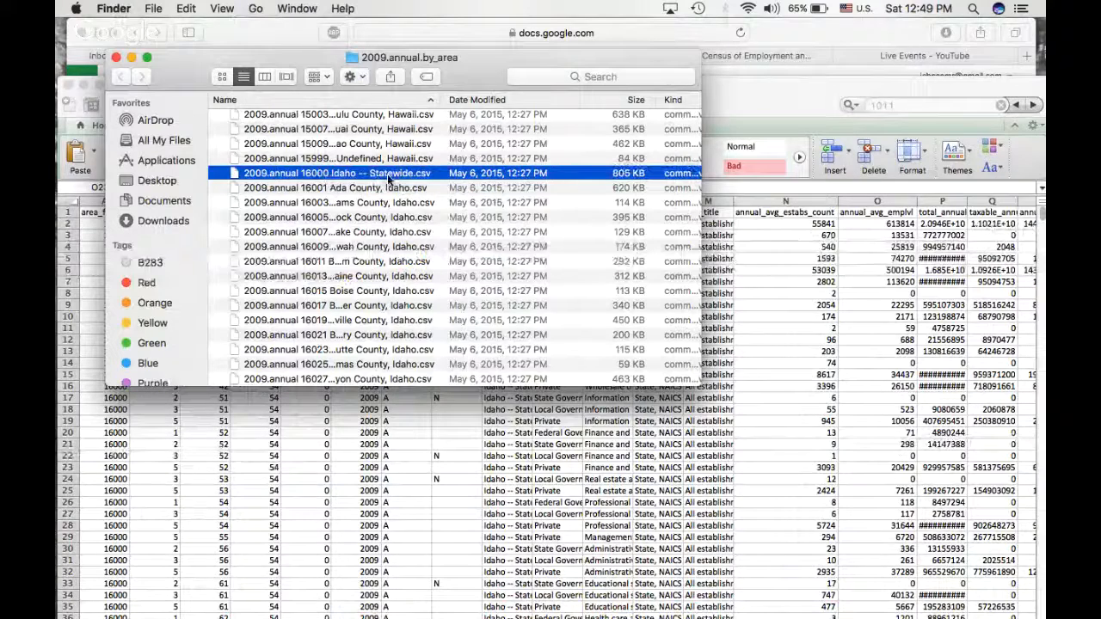
click(131, 57)
Move the Statewide.csv window up to the menu bar and bring the annual average employment column into view
drag(341, 89, 348, 30)
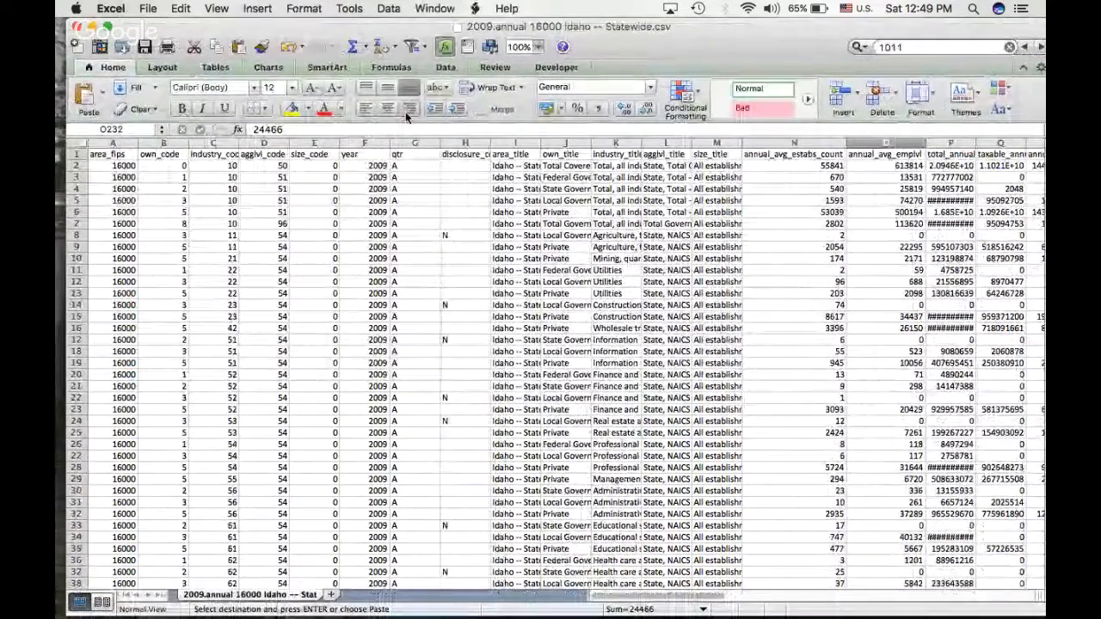
drag(658, 45, 662, 8)
scroll(705, 169, right, 3)
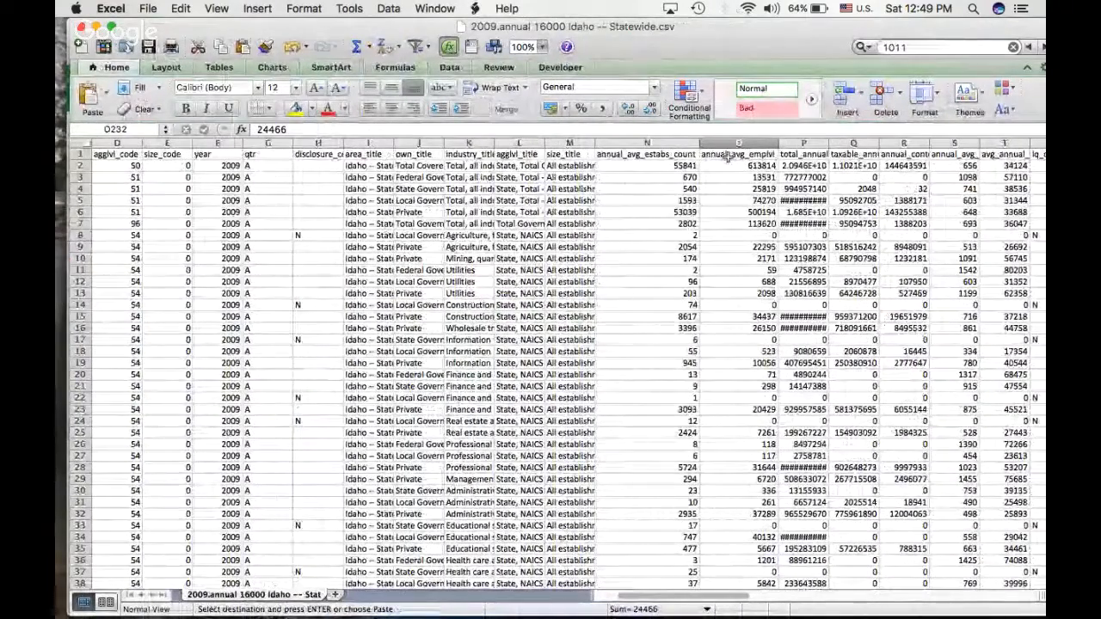
Copy the all-industries annual average employment from Statewide.csv into Butte_SSA_LQ.xlsx as the 2009 Idaho State civilian employed population, 613814
click(737, 144)
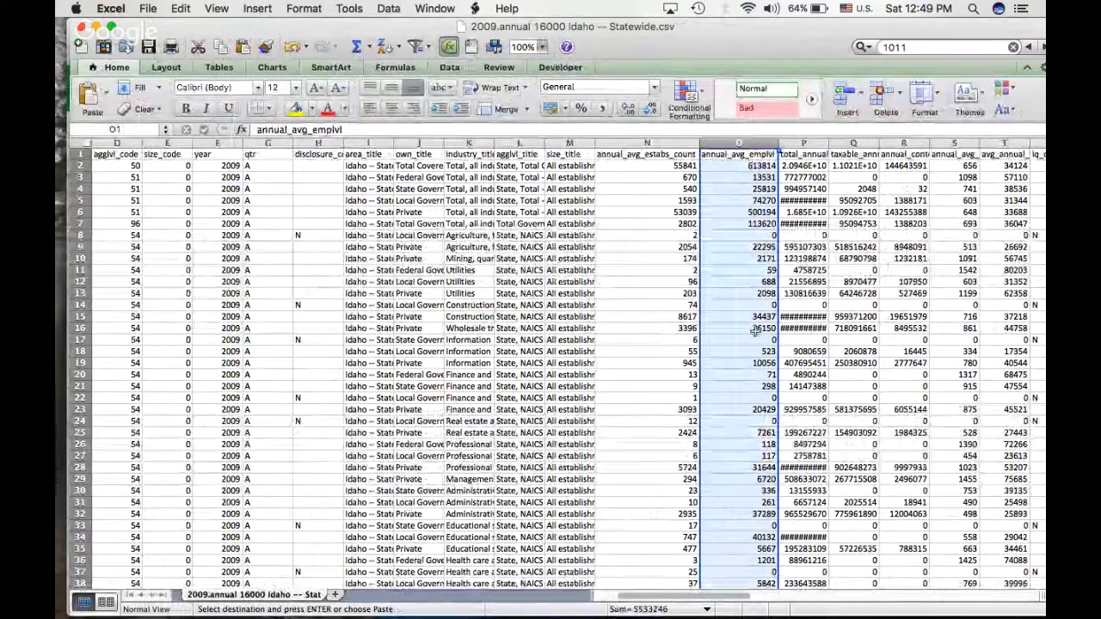
click(731, 168)
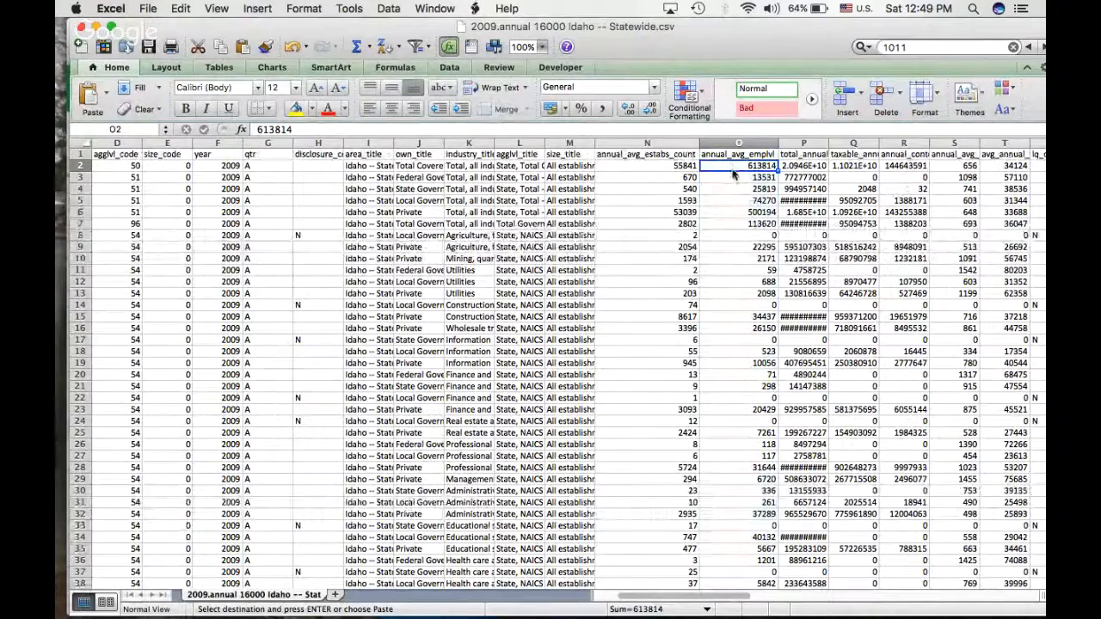
drag(743, 47, 745, 186)
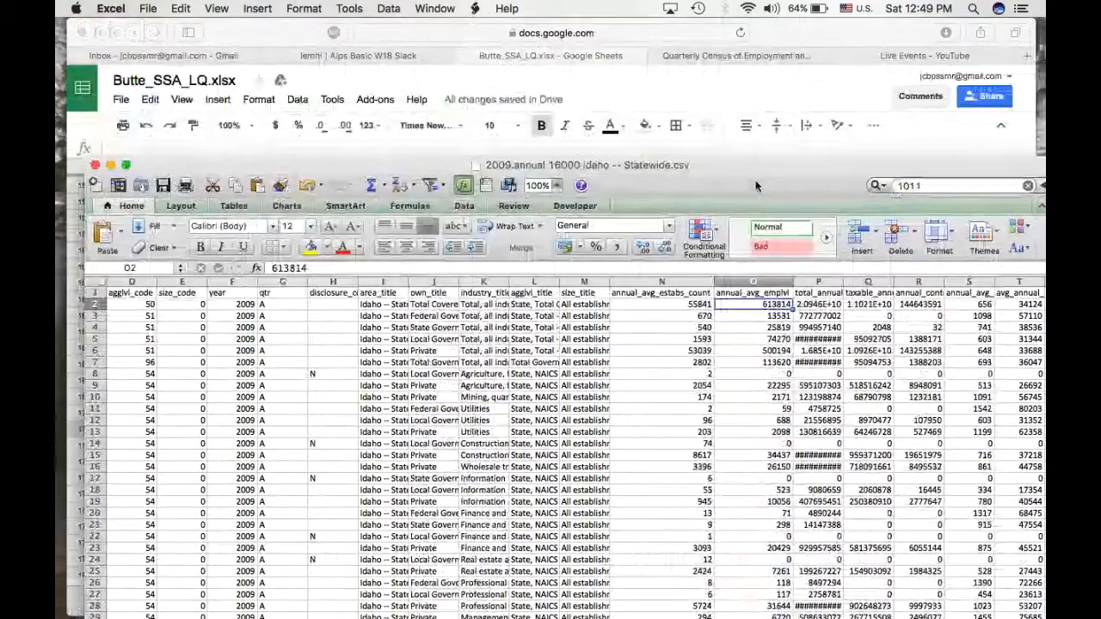
click(749, 90)
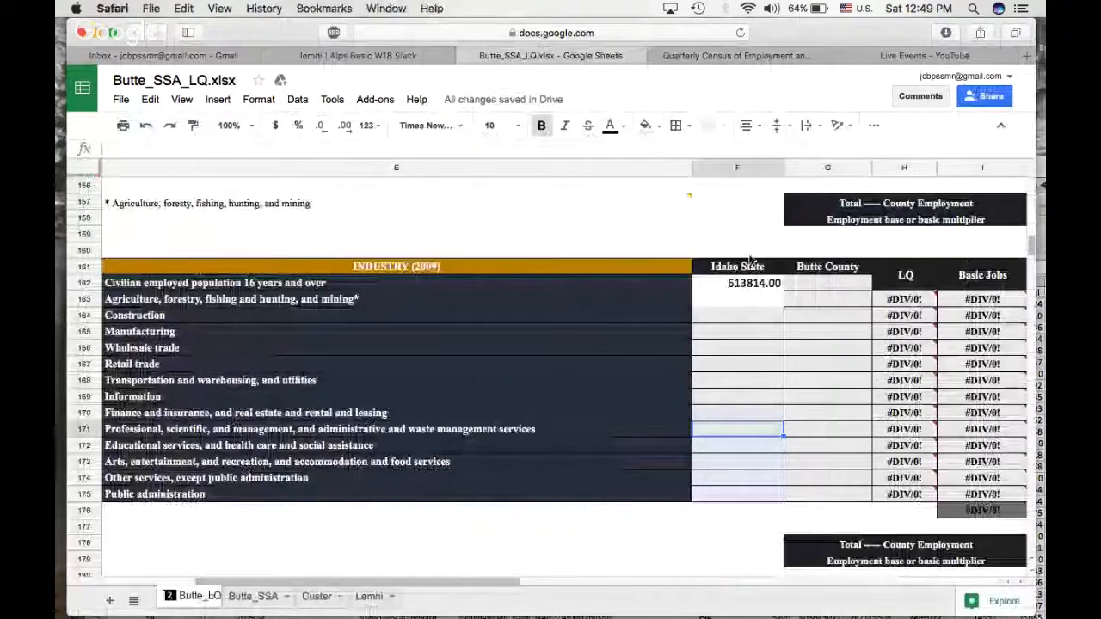
click(746, 285)
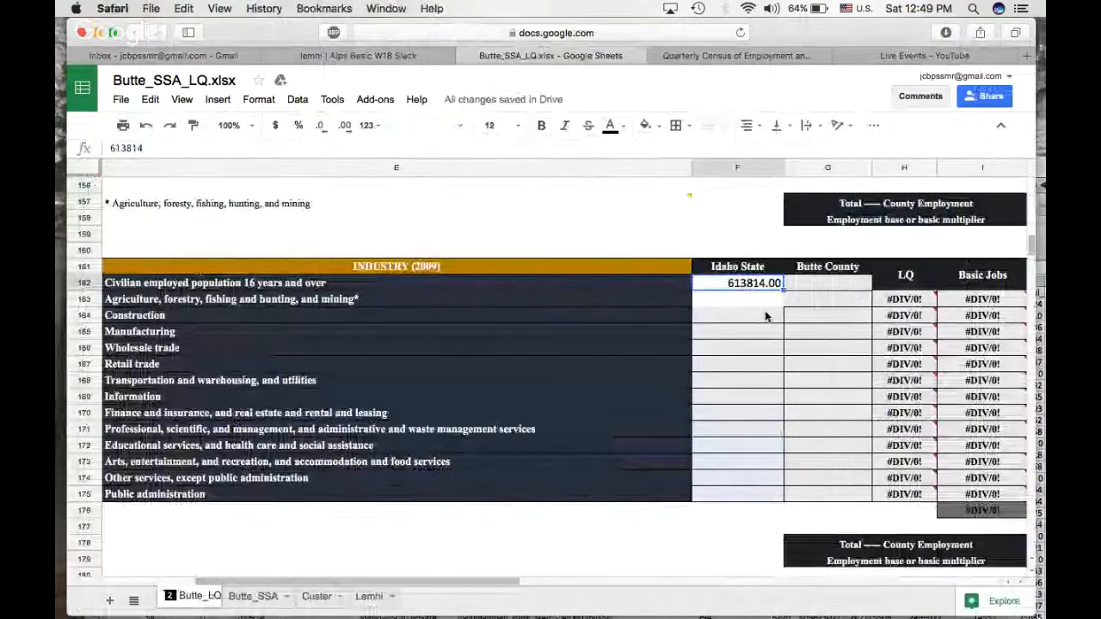
key(Delete)
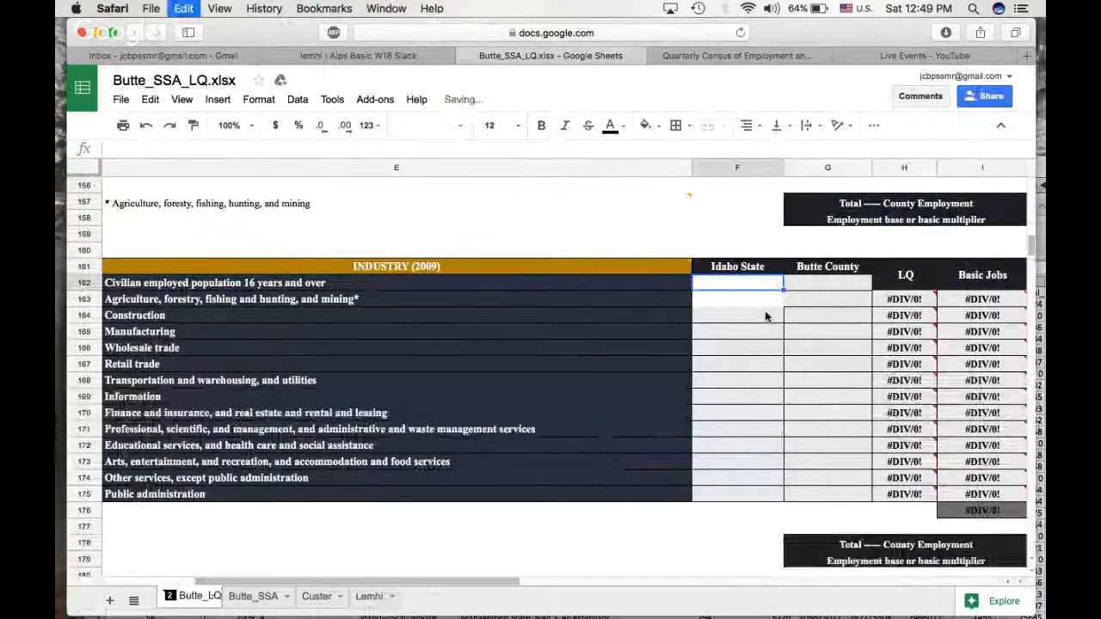
text(613814.00)
Check the industry codes in Research Codes For Lemhi Economic Impact Study.docx in Word and return to Butte_SSA_LQ.xlsx
mouse_move(809, 602)
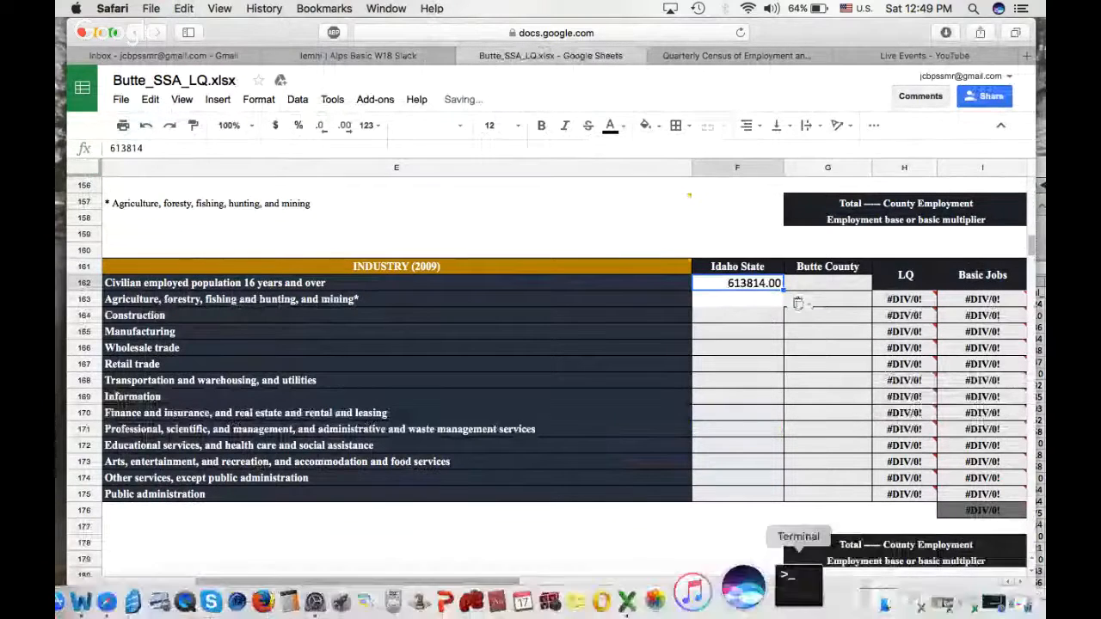
click(989, 602)
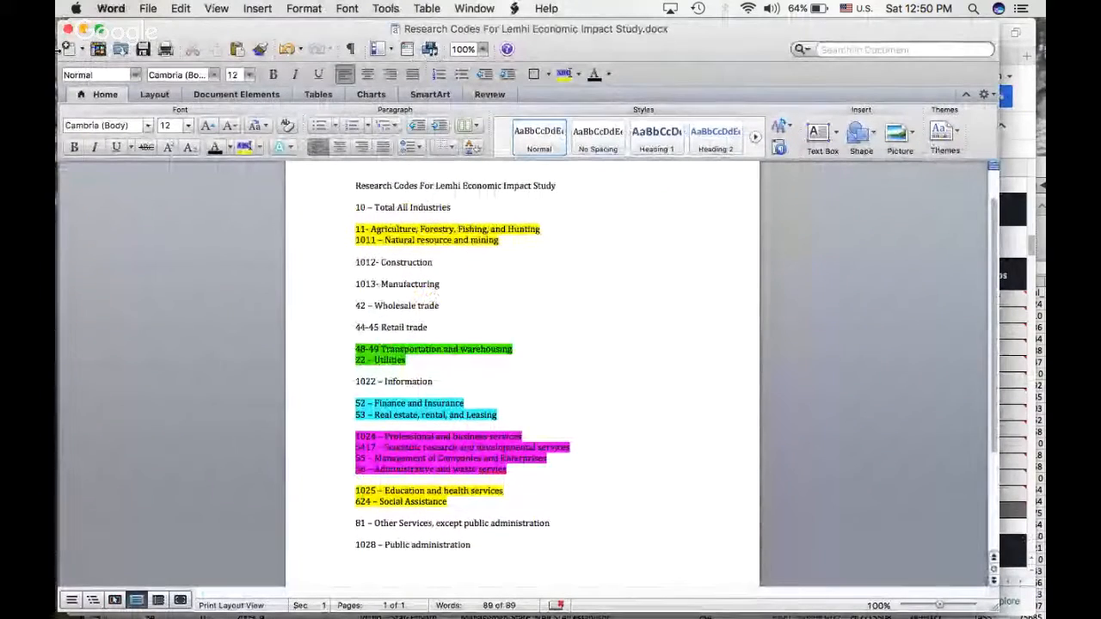
click(83, 31)
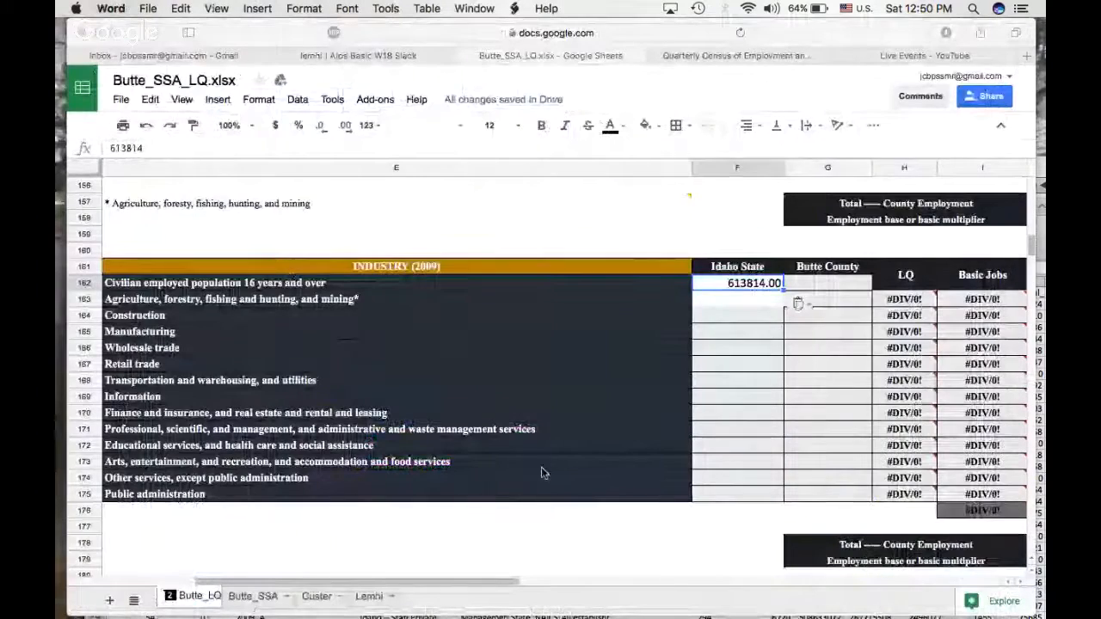
Select the 2009 Idaho State cell for agriculture and mining, switch to Statewide.csv in Excel and search the sheet for code 11
click(766, 303)
click(767, 303)
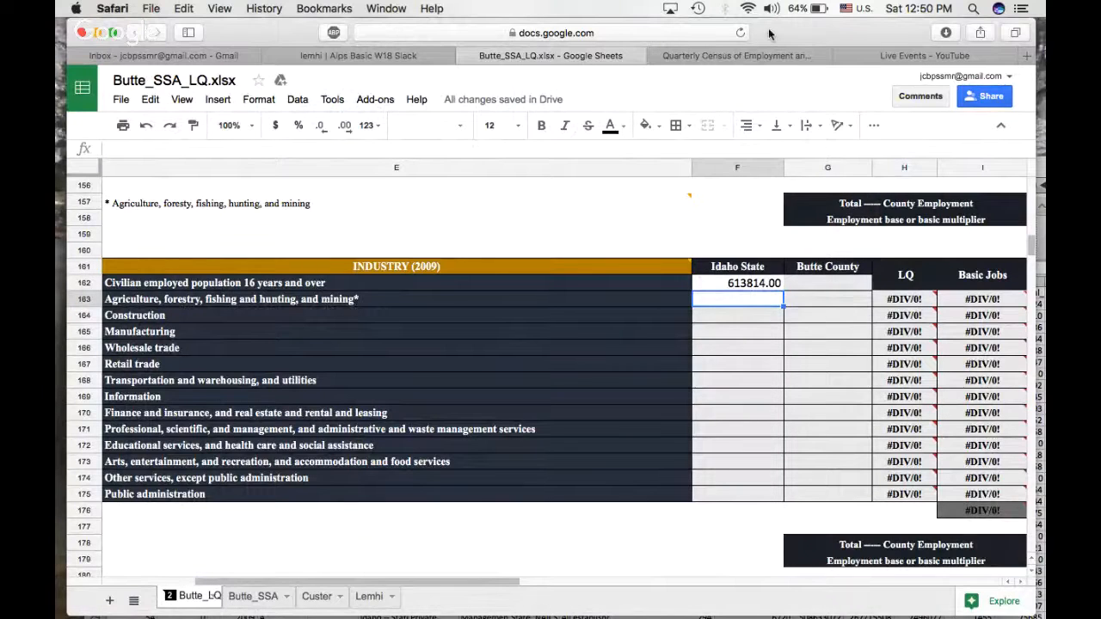
drag(770, 33, 773, 62)
key(super+Tab)
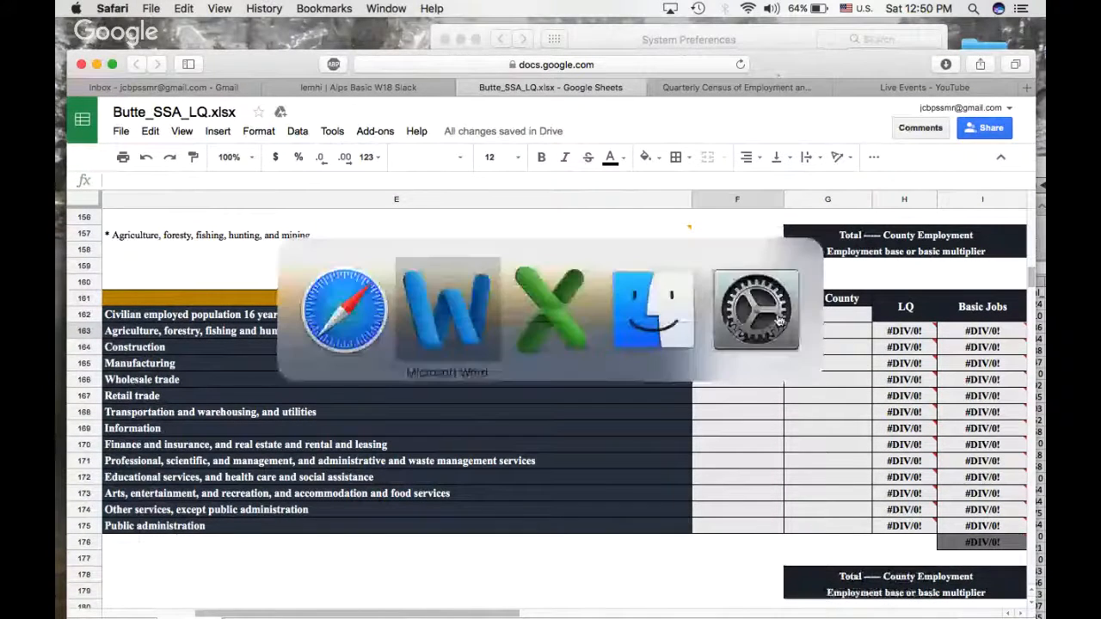
key(super+Tab)
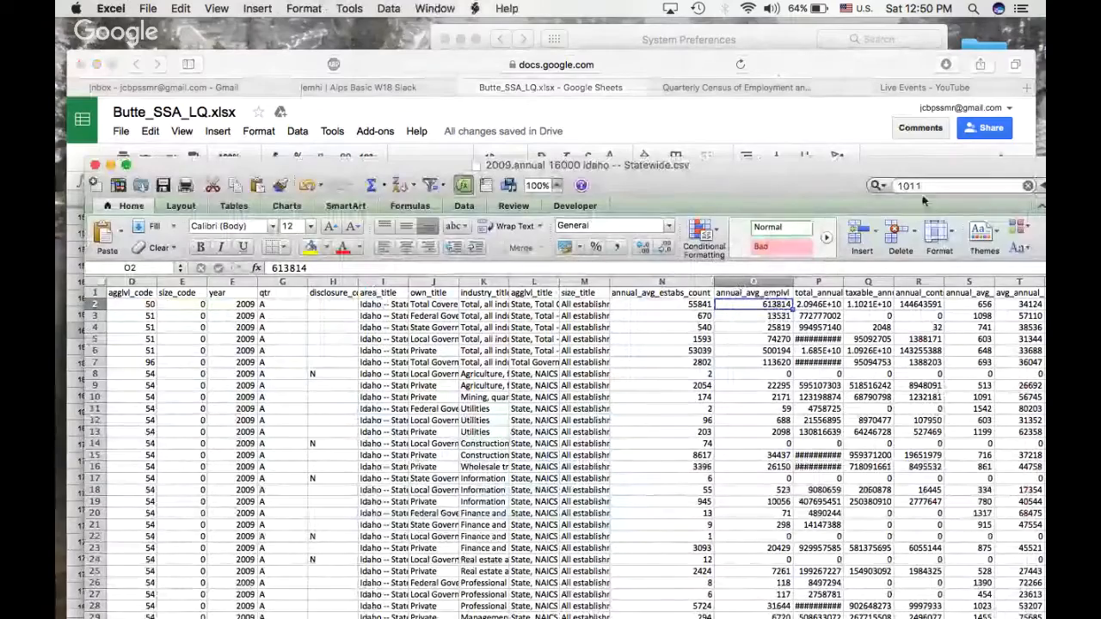
click(926, 186)
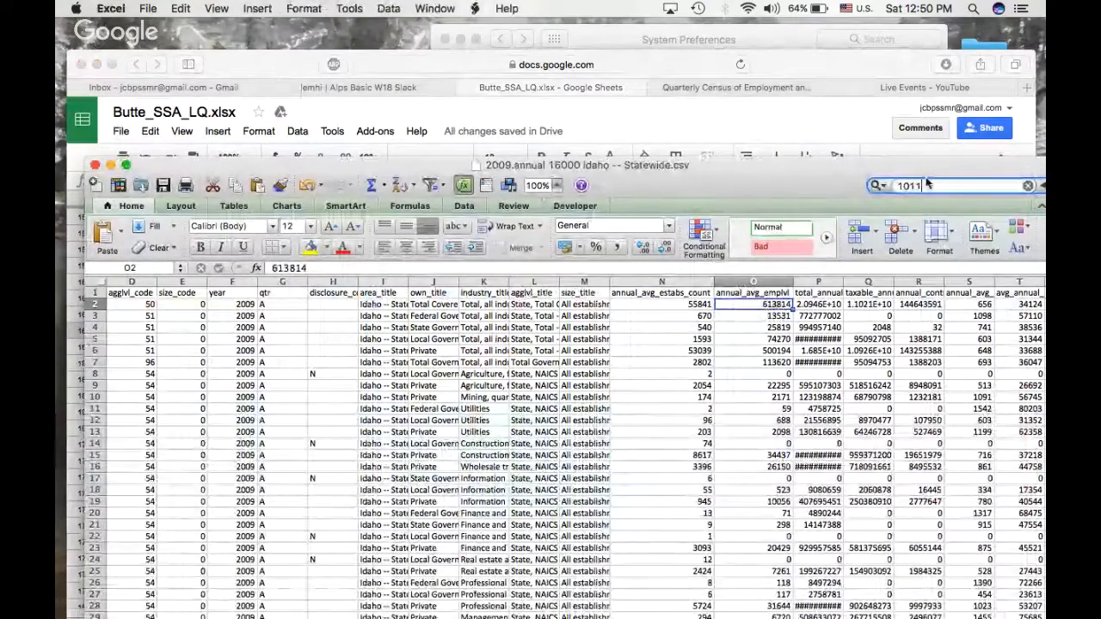
key(BackSpace)
key(BackSpace)
key(BackSpace)
key(BackSpace)
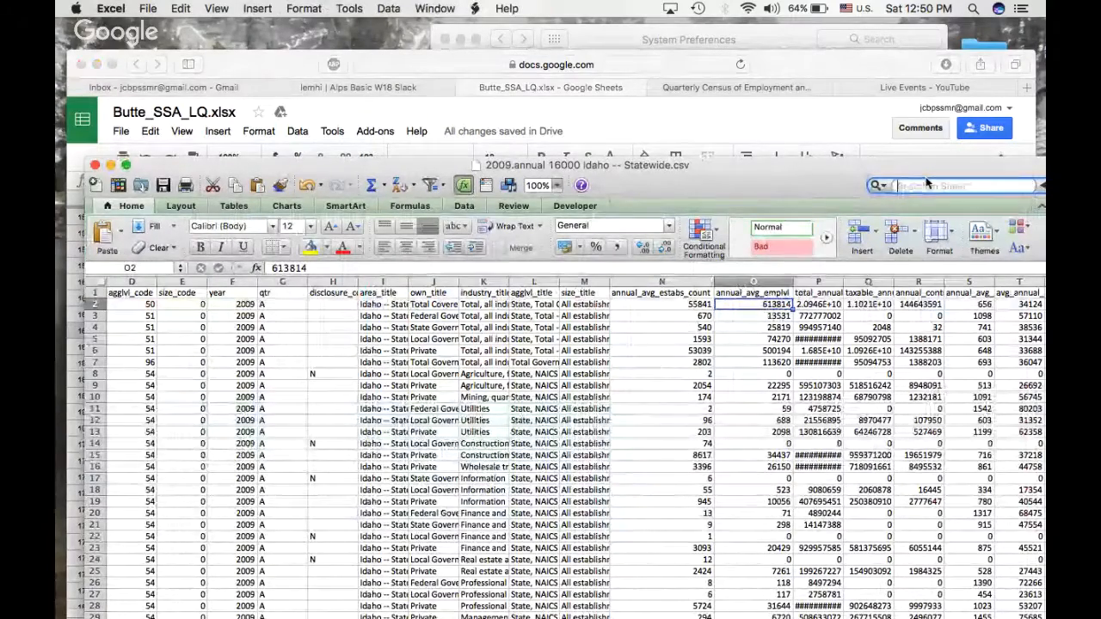
text(11)
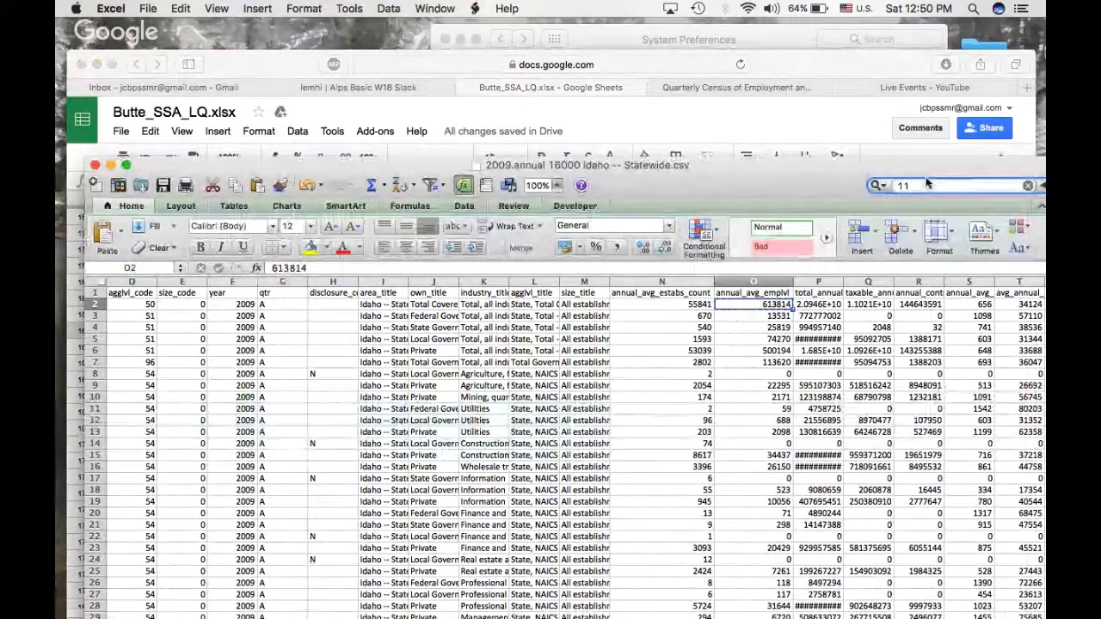
key(Return)
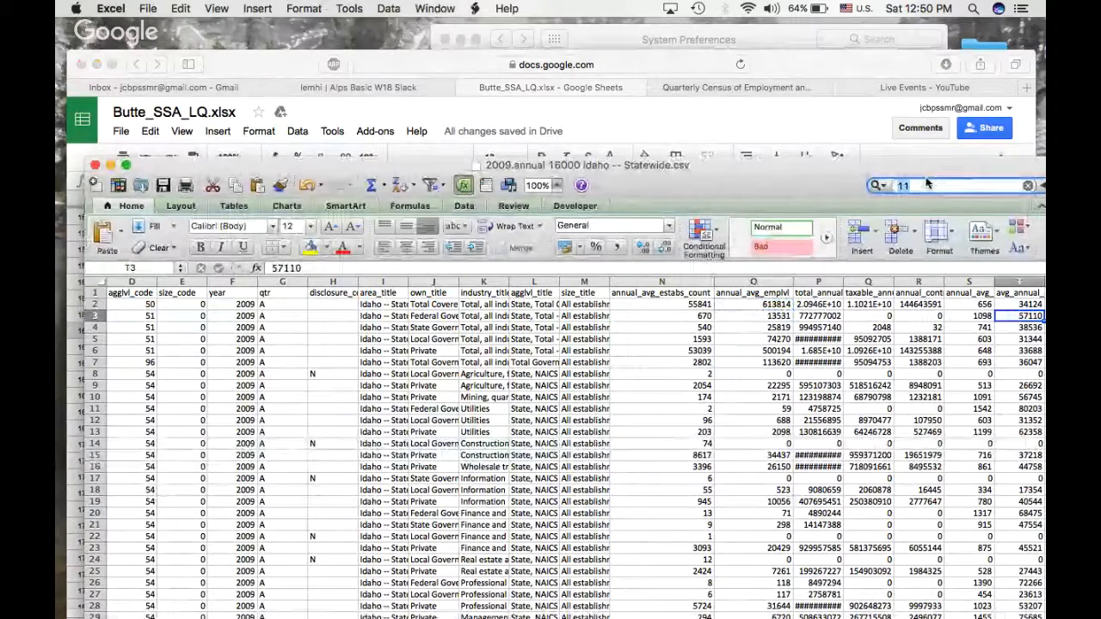
Copy the row 7 annual average employment, 113620, from Statewide.csv into the 2009 Idaho State agriculture and mining cell of Butte_SSA_LQ.xlsx
drag(771, 185, 757, 26)
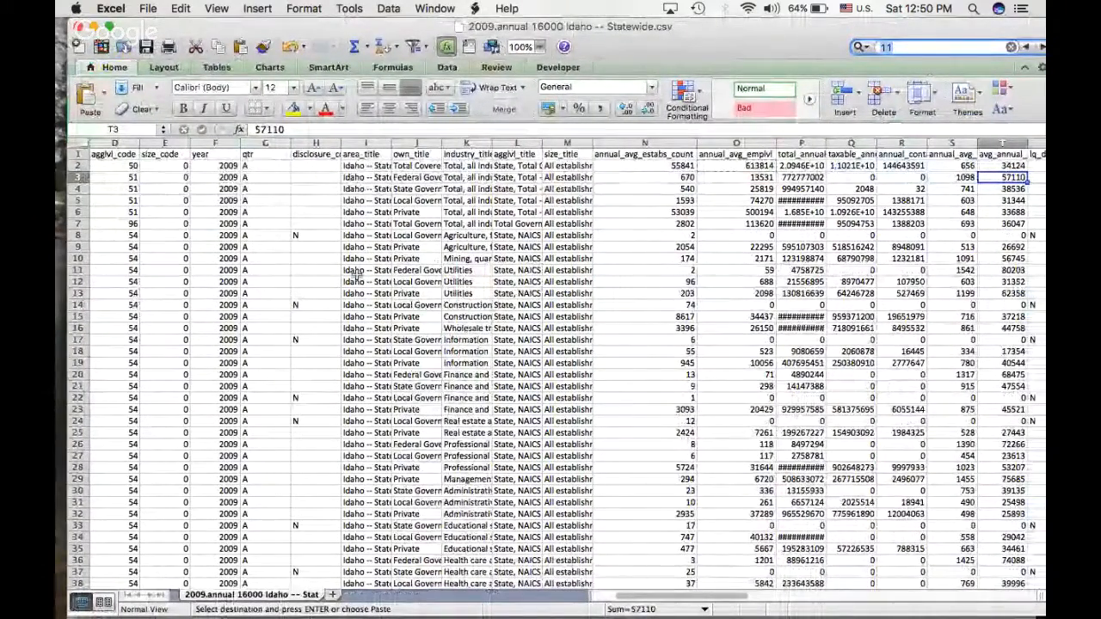
scroll(356, 274, left, 3)
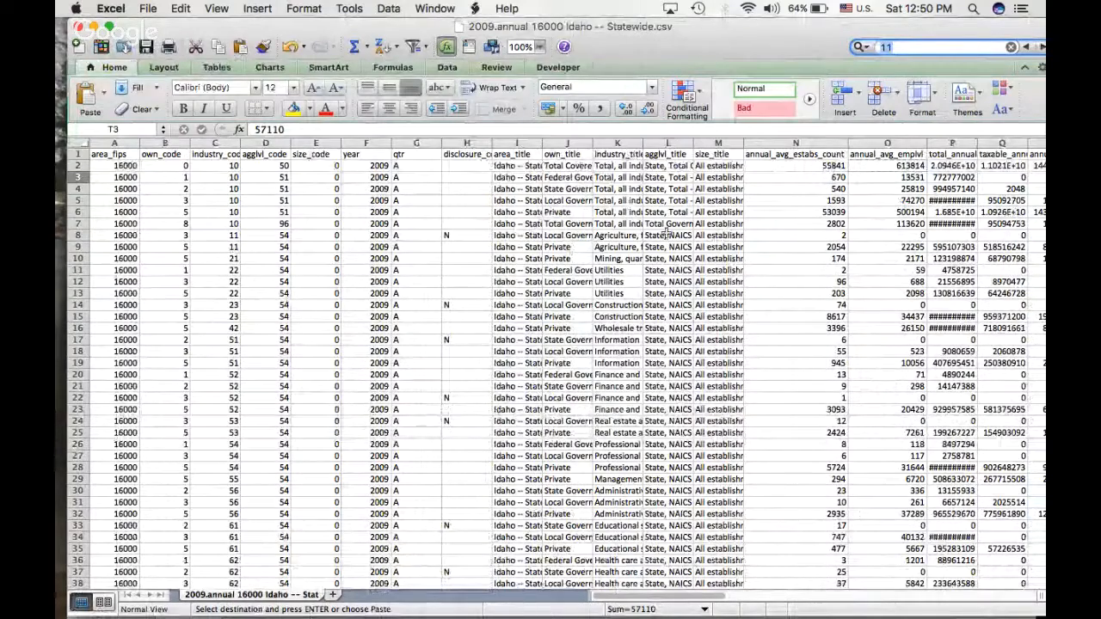
click(859, 222)
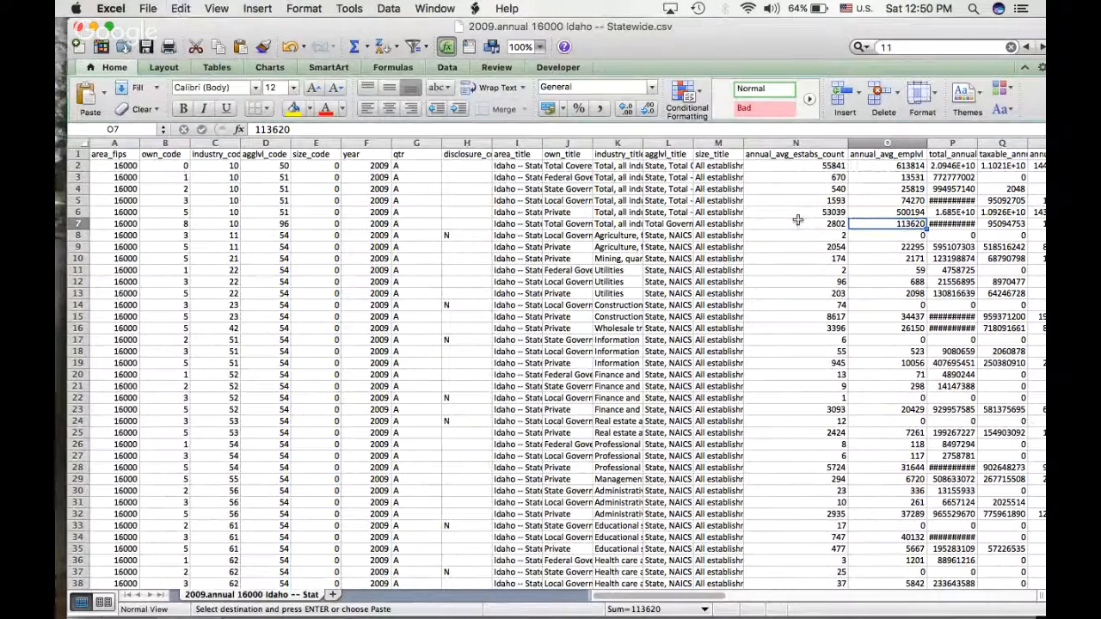
key(super+Tab)
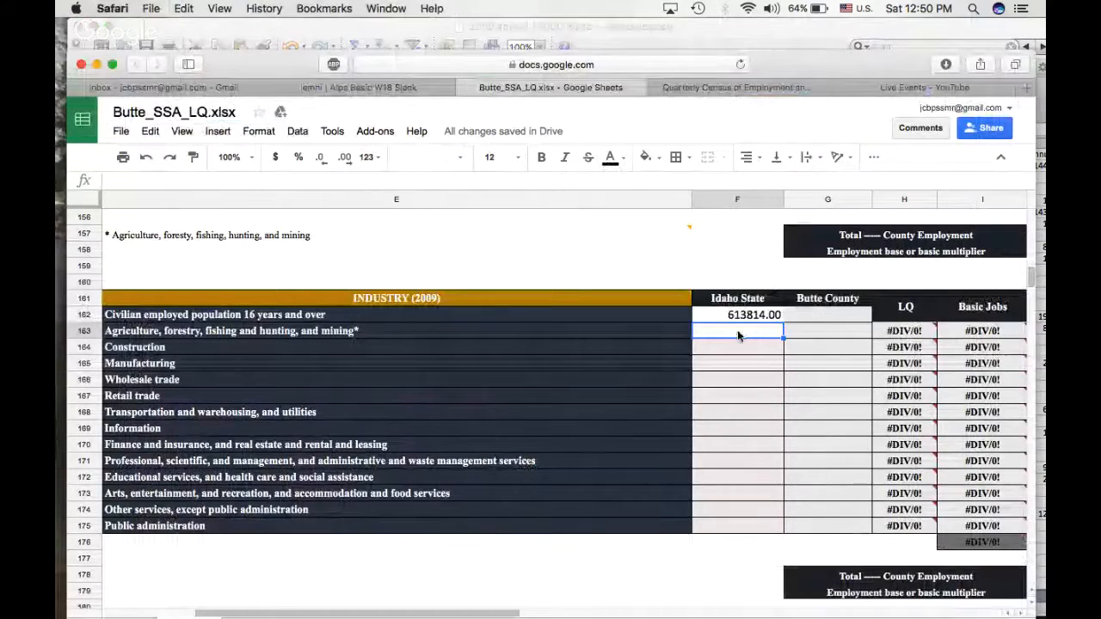
key(super+v)
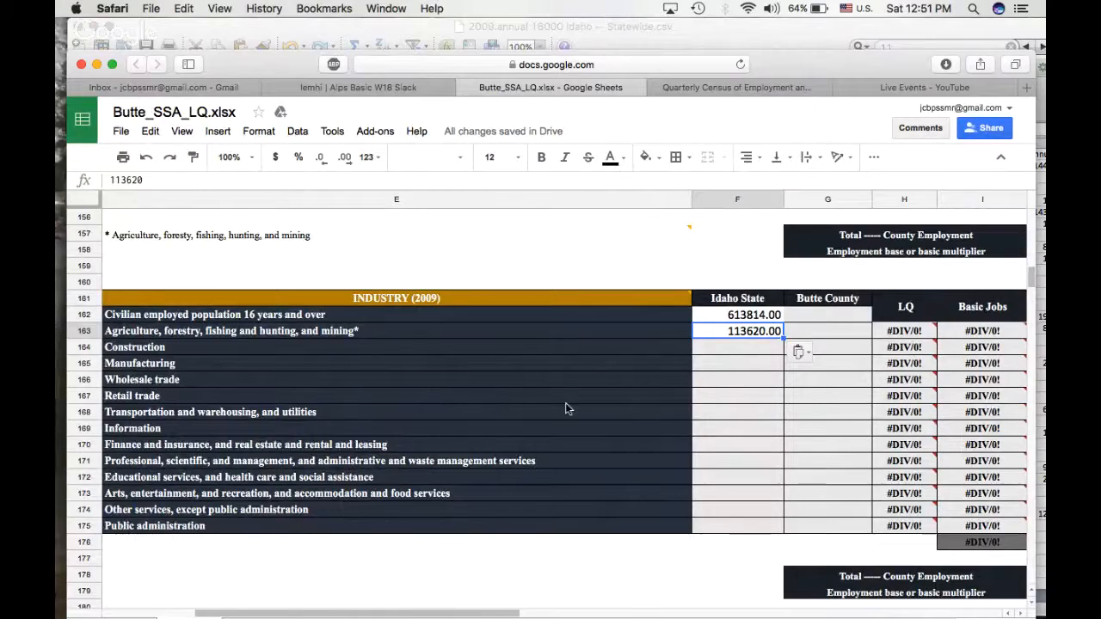
Search Statewide.csv in Excel for code 1011 and copy the annual average employment of its private-ownership row
key(super+Tab)
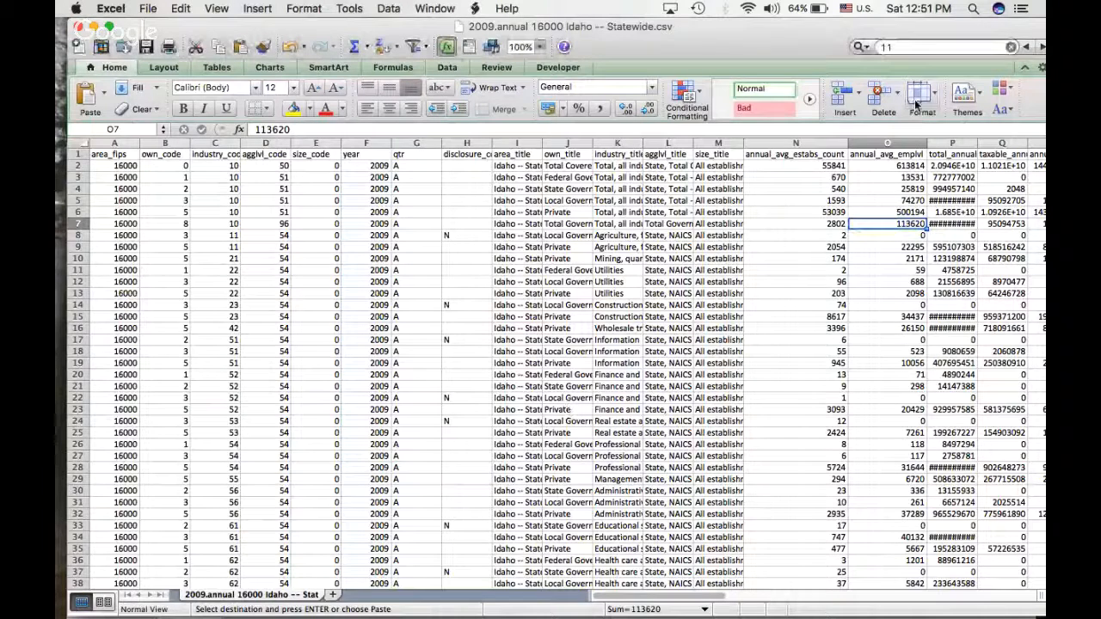
click(898, 49)
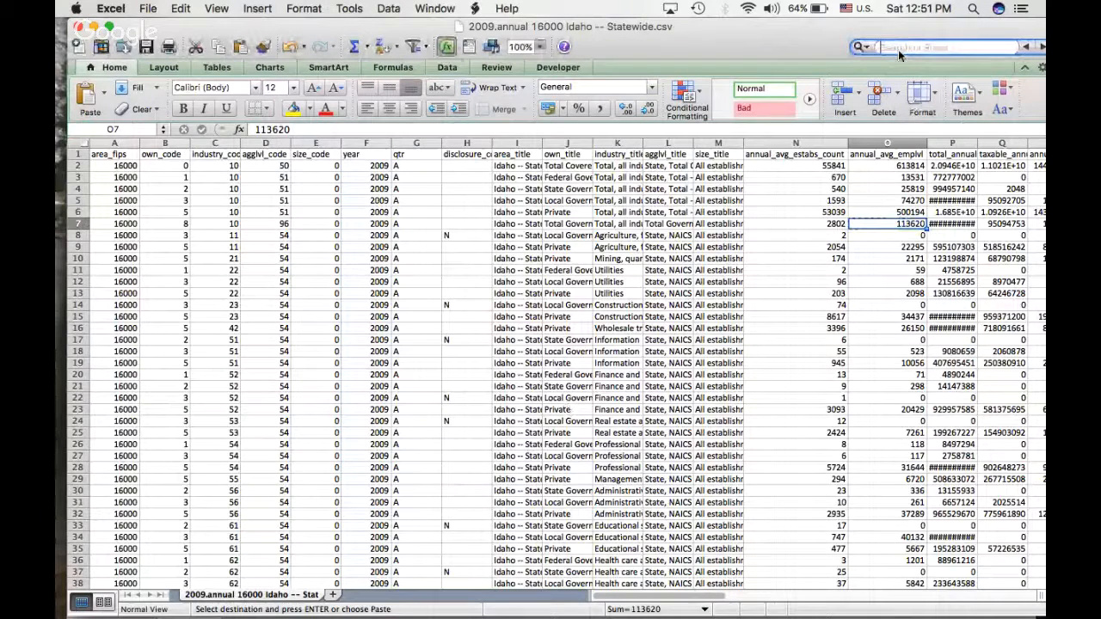
text(1011)
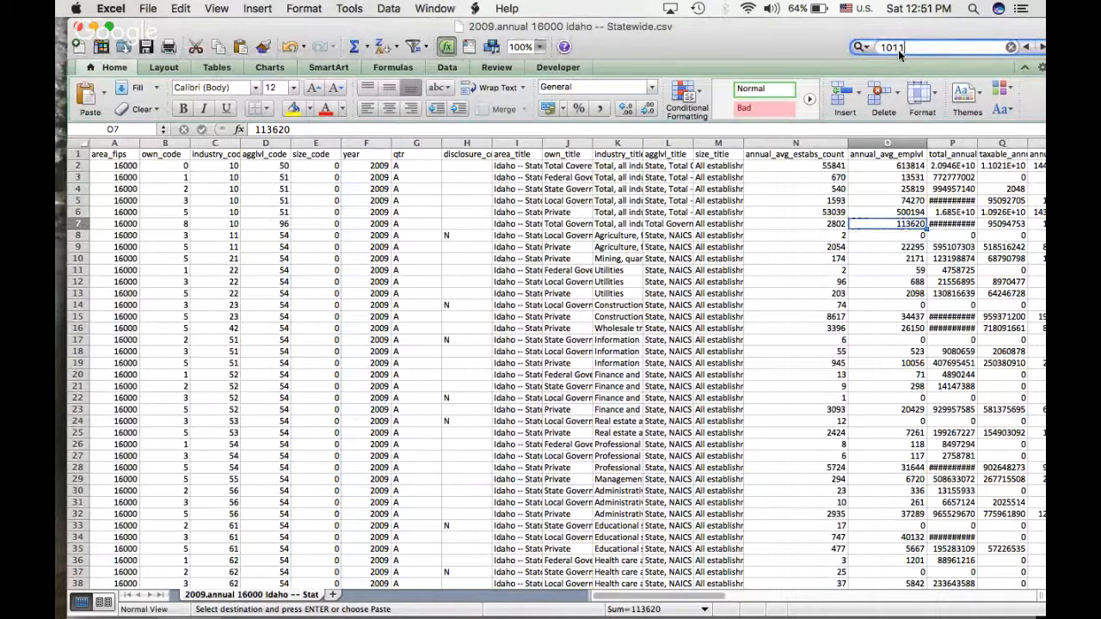
key(Return)
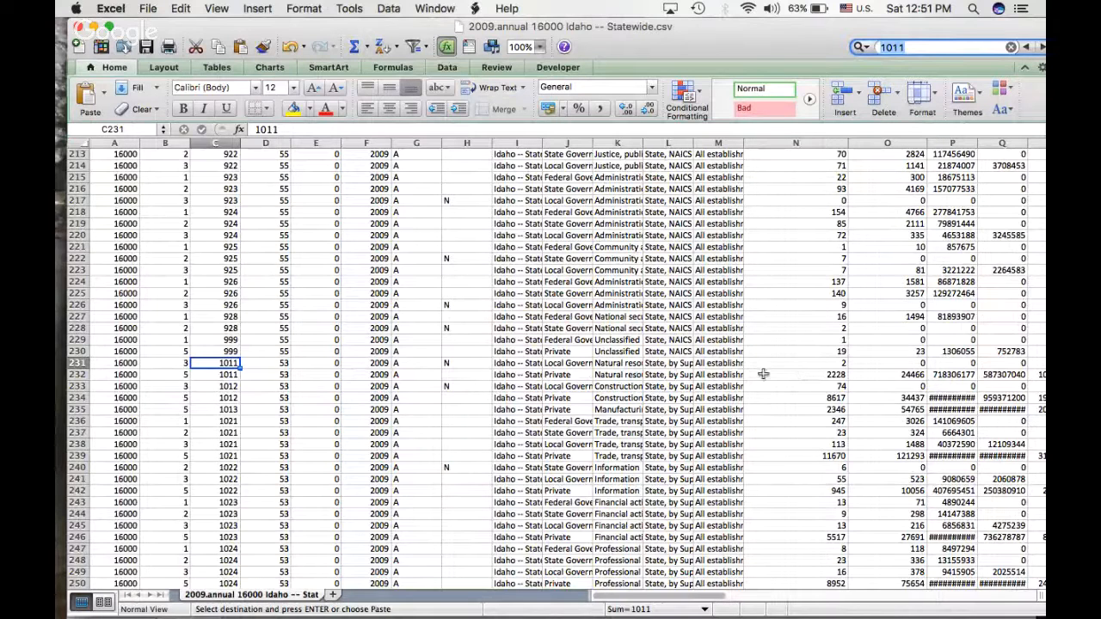
click(208, 376)
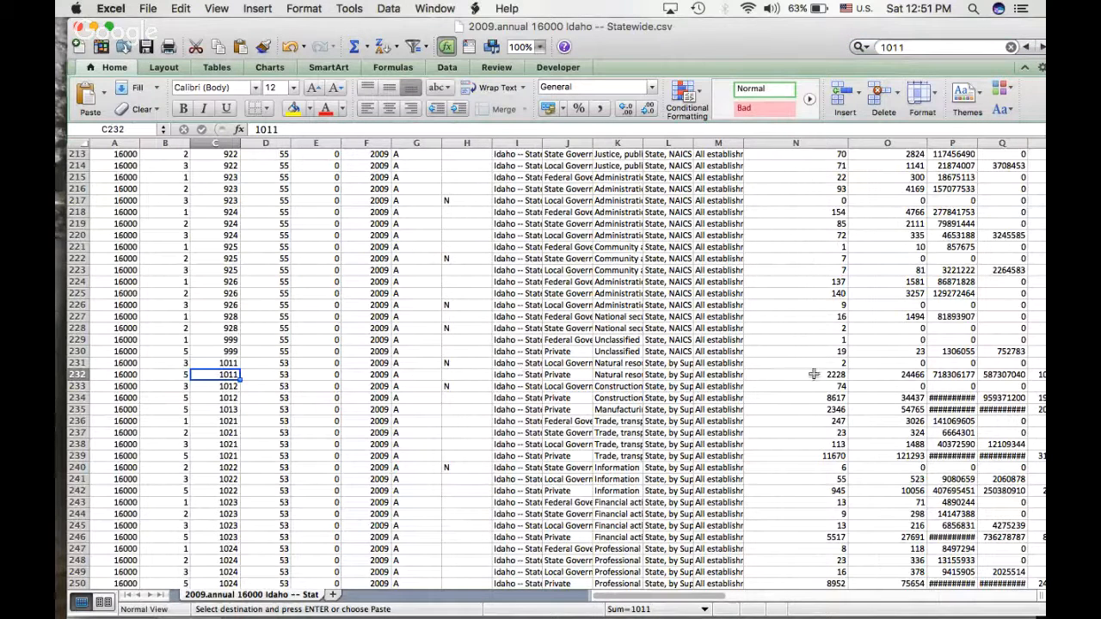
click(883, 376)
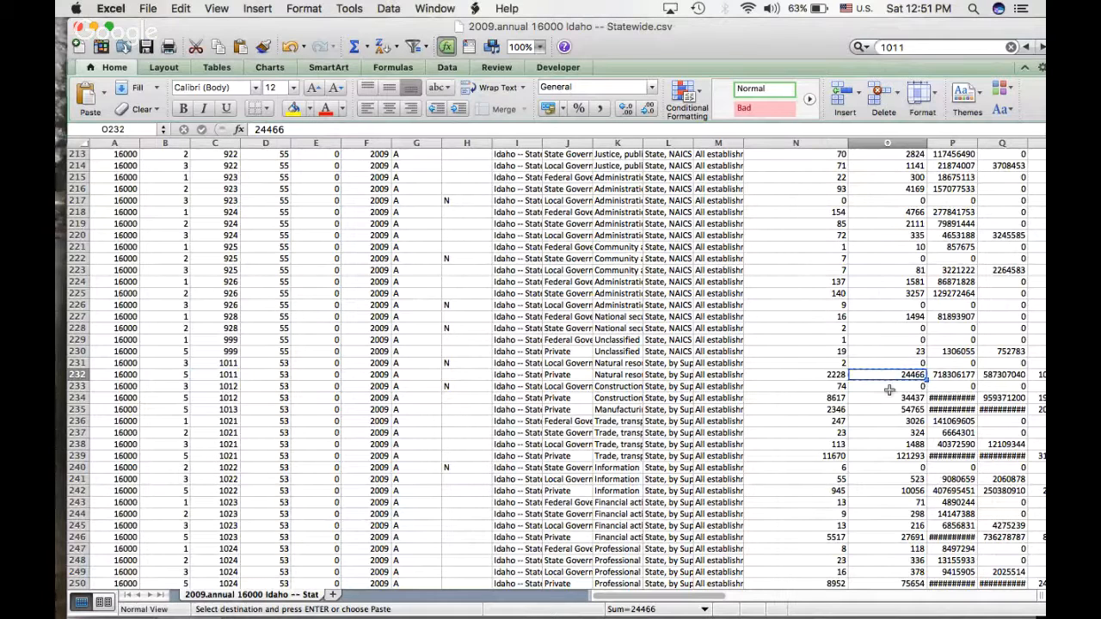
In Butte_SSA_LQ.xlsx, change the 2009 Idaho State agriculture and mining cell to the formula =113620+24466
key(super+Tab)
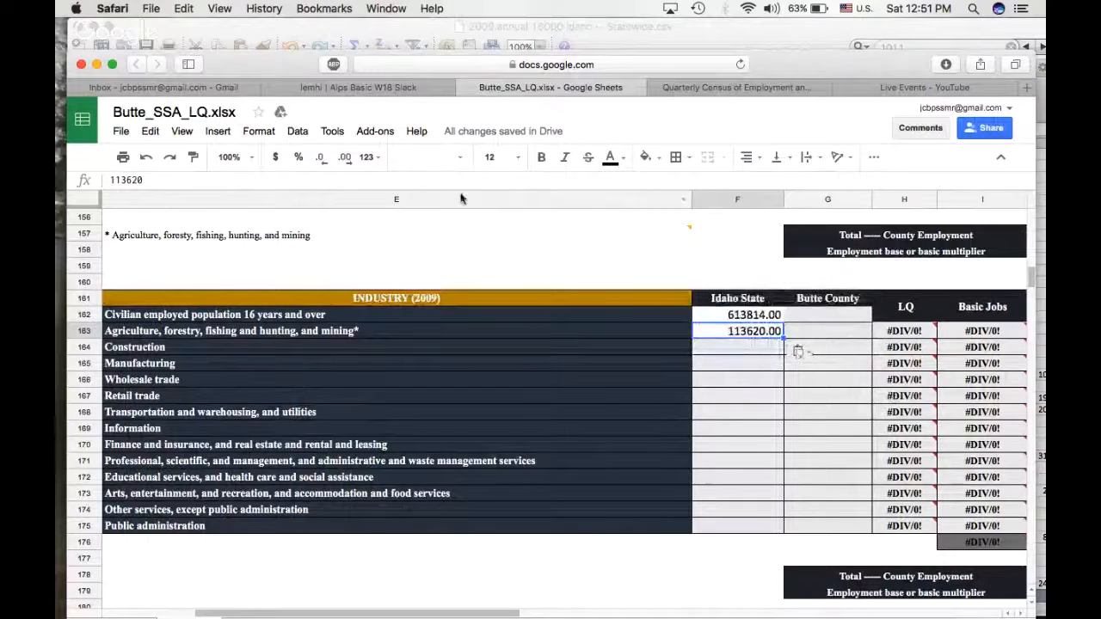
click(184, 181)
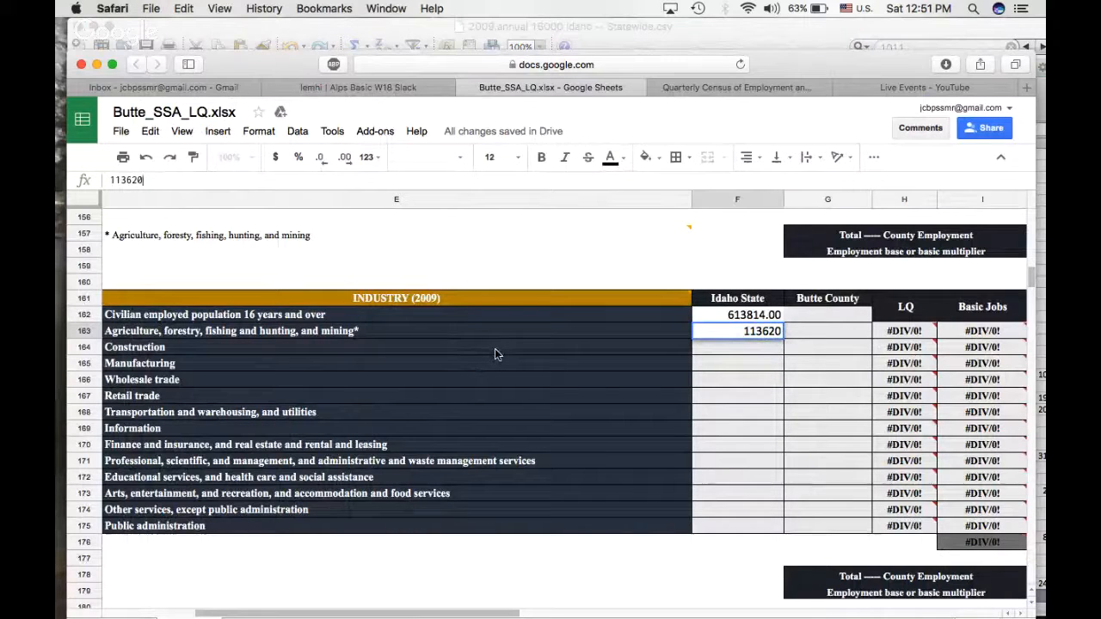
text(+24466)
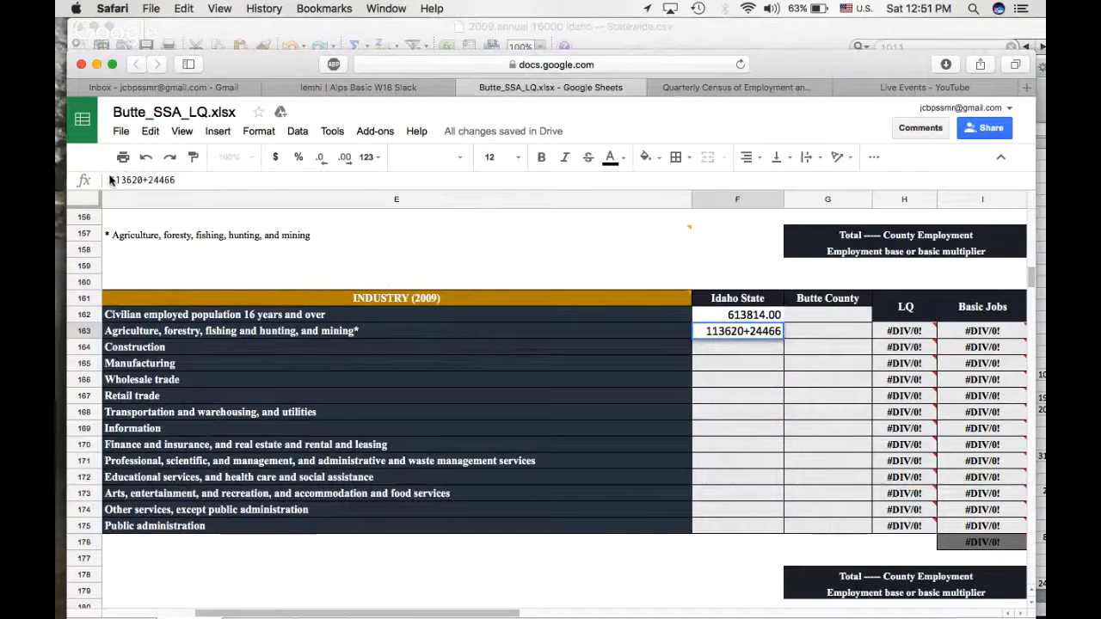
text(=)
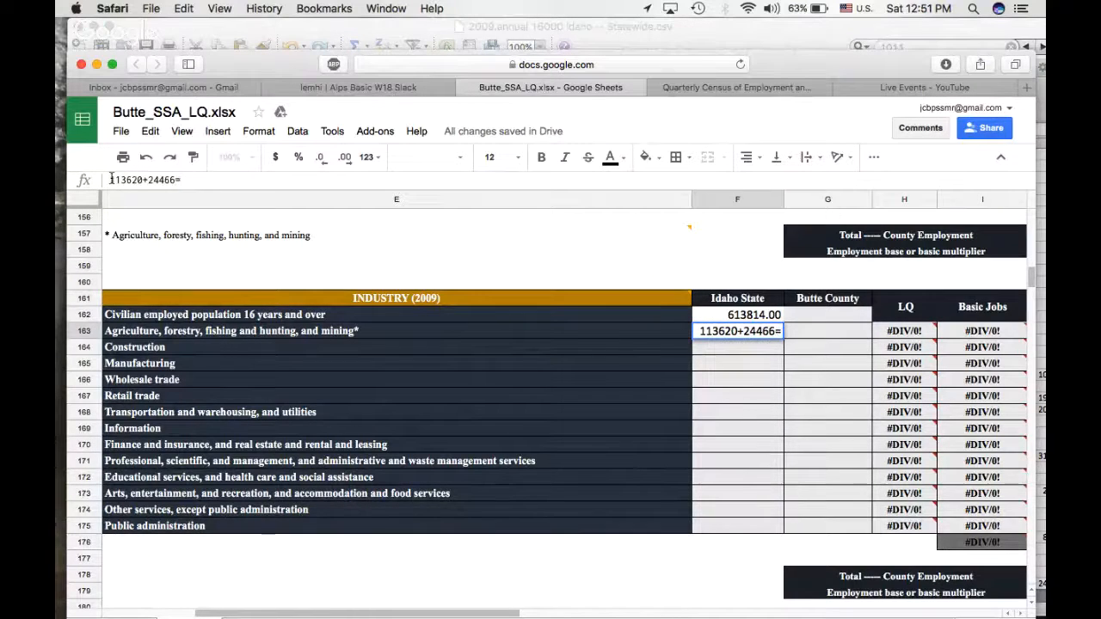
key(BackSpace)
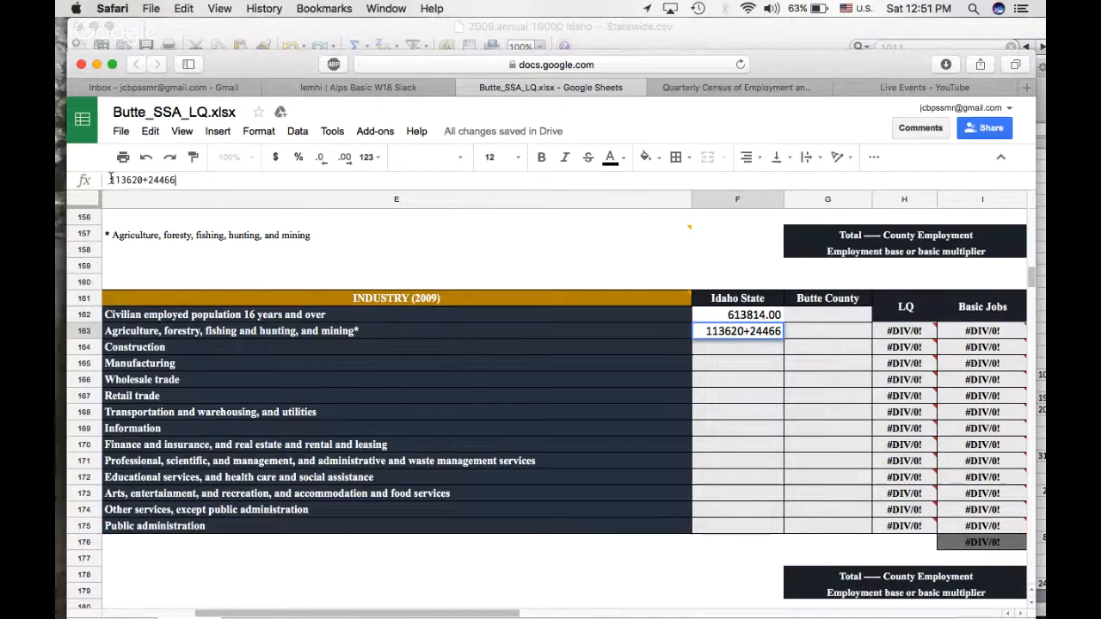
click(110, 180)
text(=)
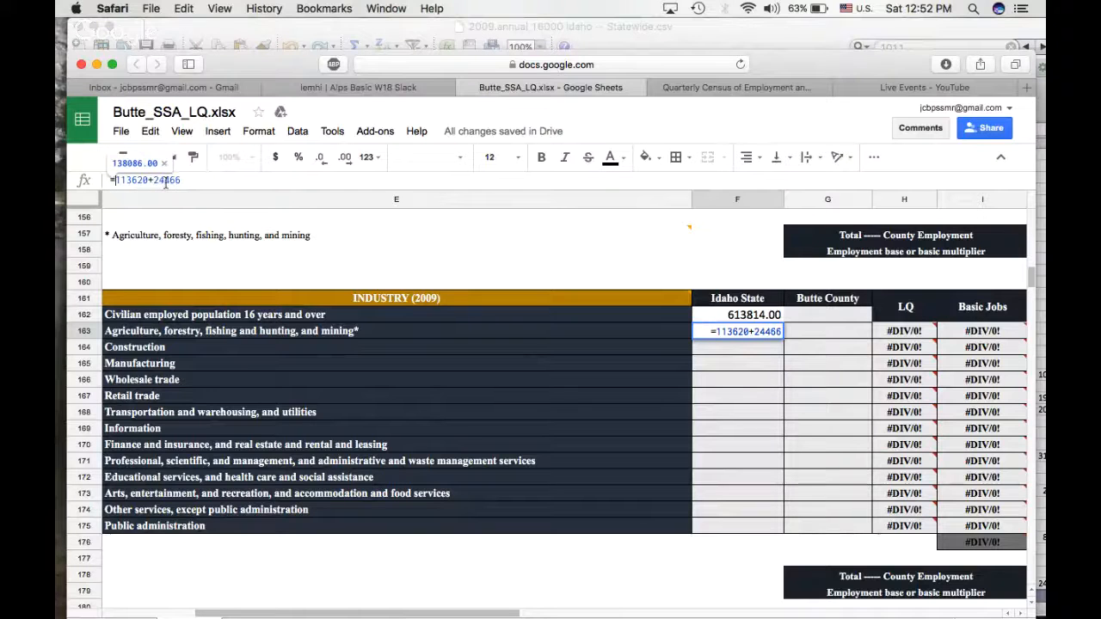
mouse_move(215, 239)
key(Return)
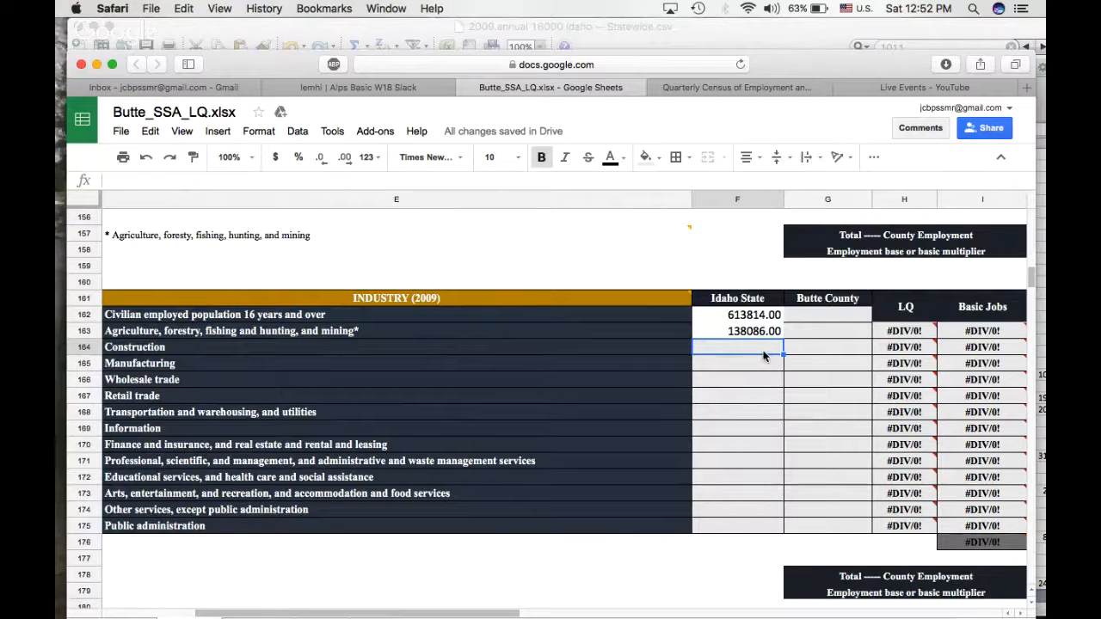
Switch to Statewide.csv in Excel and check the annual average employment of the local-government row for industry code 11
key(super+Tab)
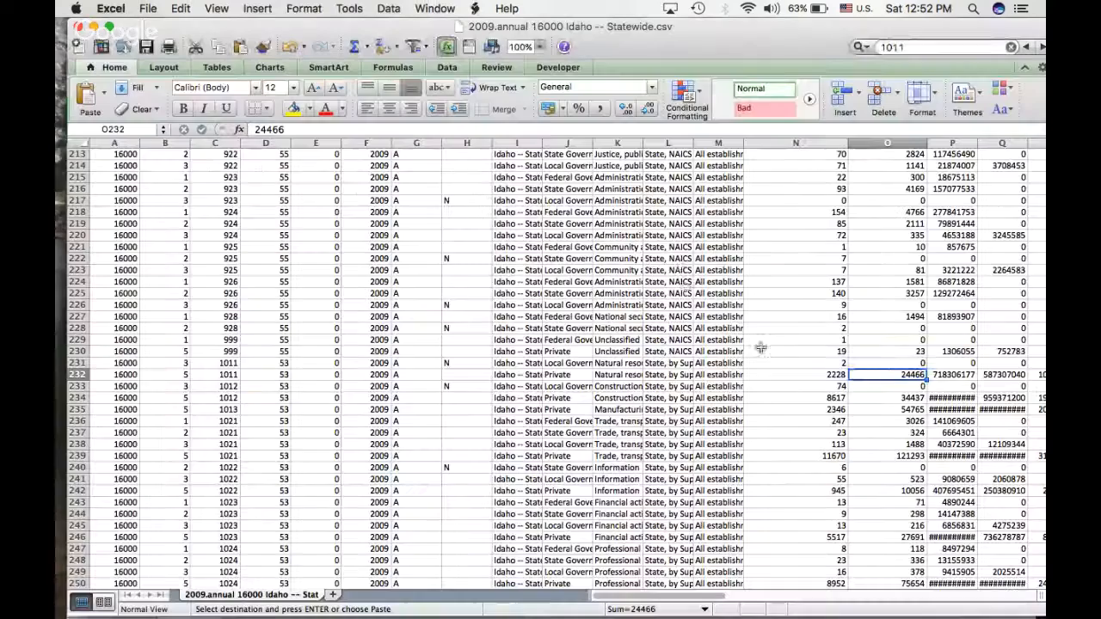
click(787, 328)
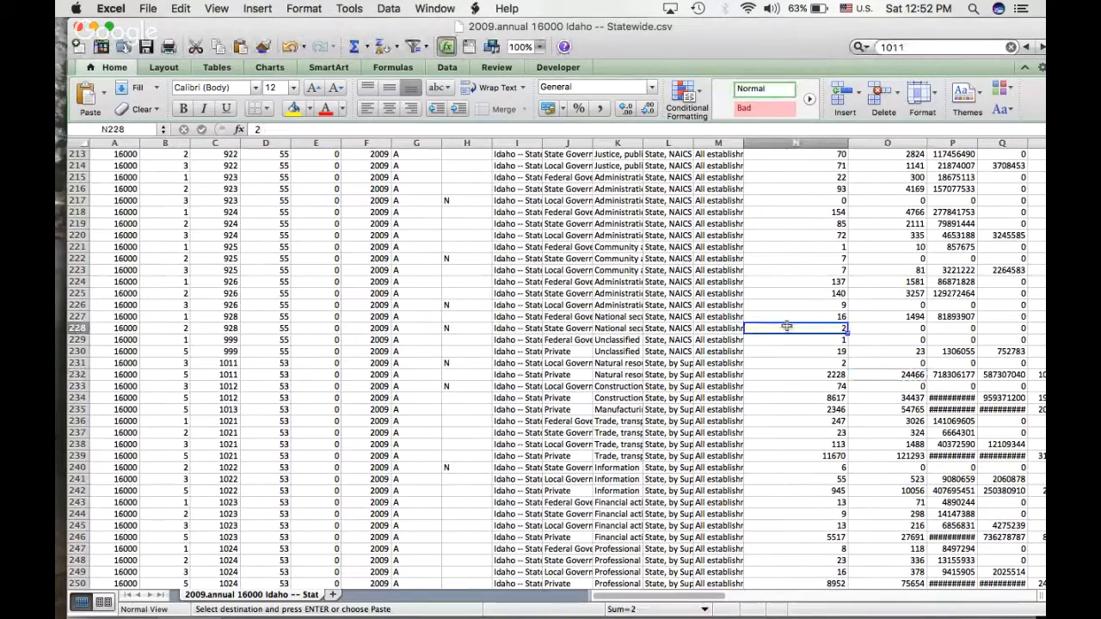
scroll(786, 326, up, 3)
scroll(787, 326, up, 20)
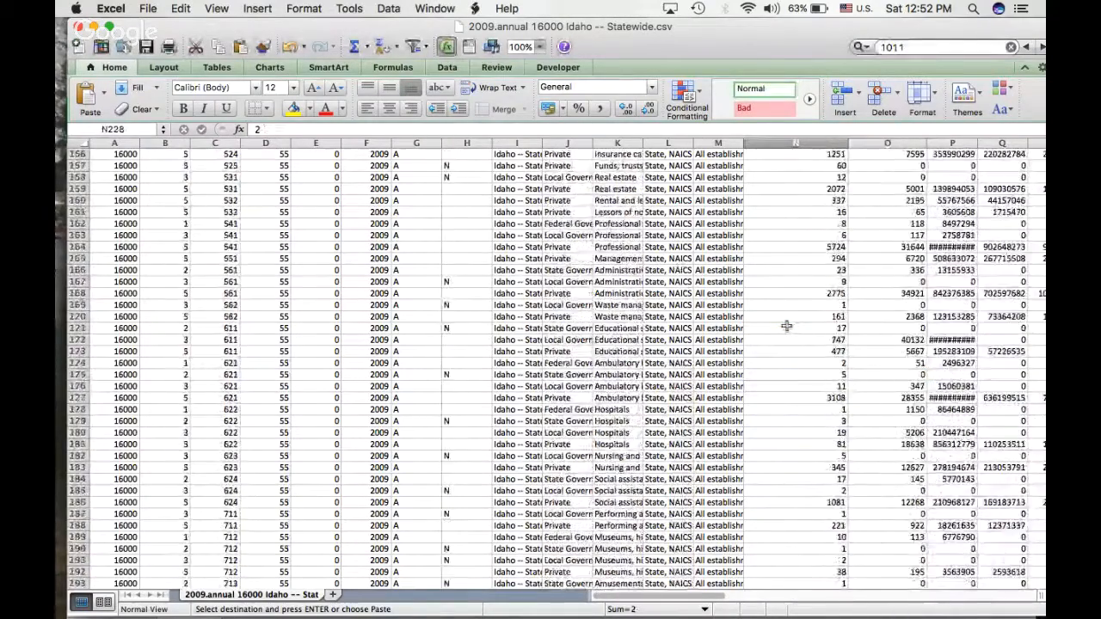
scroll(786, 326, up, 20)
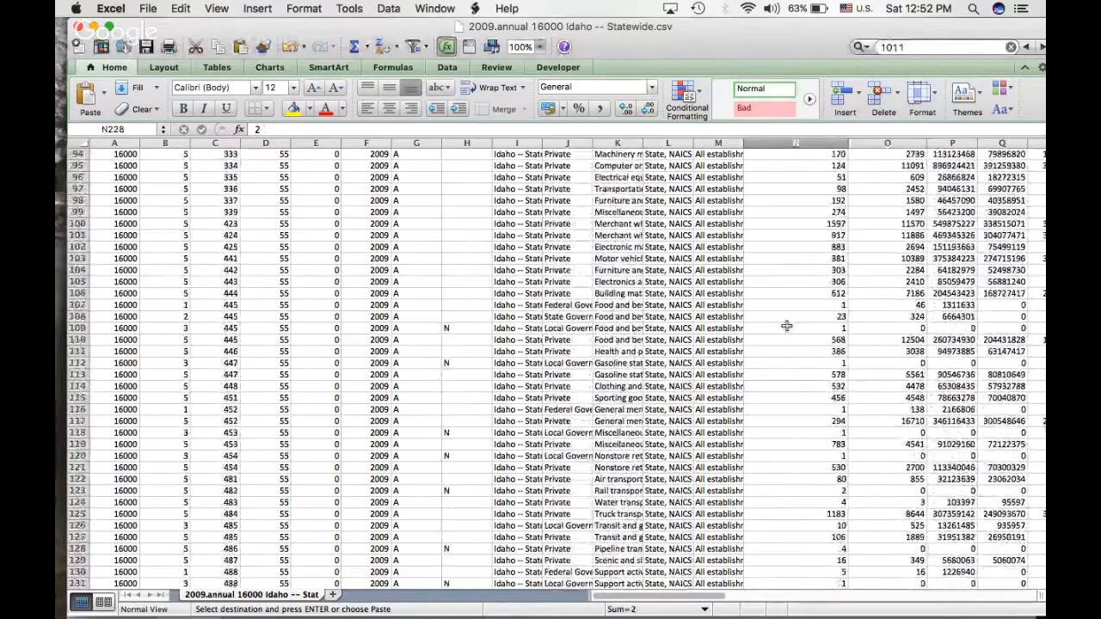
scroll(786, 326, up, 14)
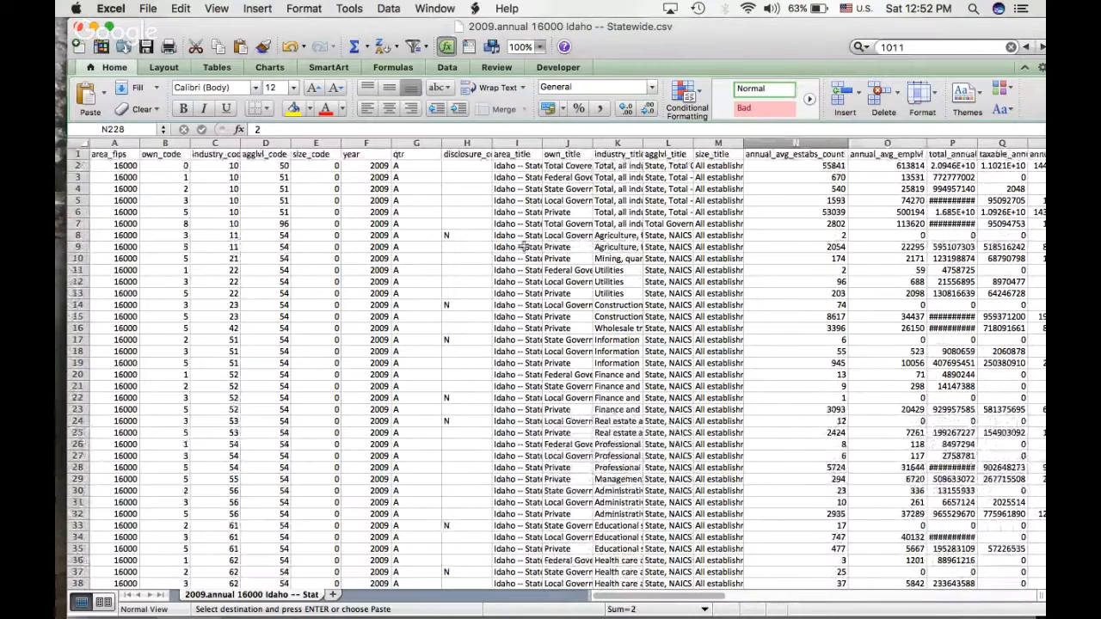
click(869, 238)
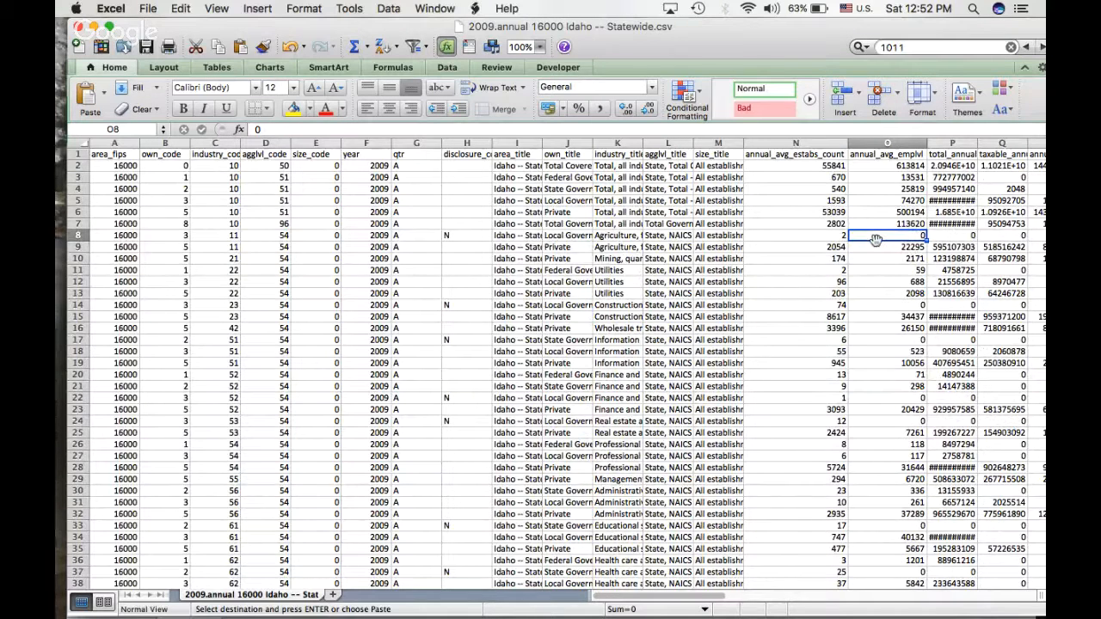
Return to Butte_SSA_LQ.xlsx and examine the 24466 mining term in the 2009 Idaho State agriculture and mining formula, removing the stray E156 reference
key(super+Tab)
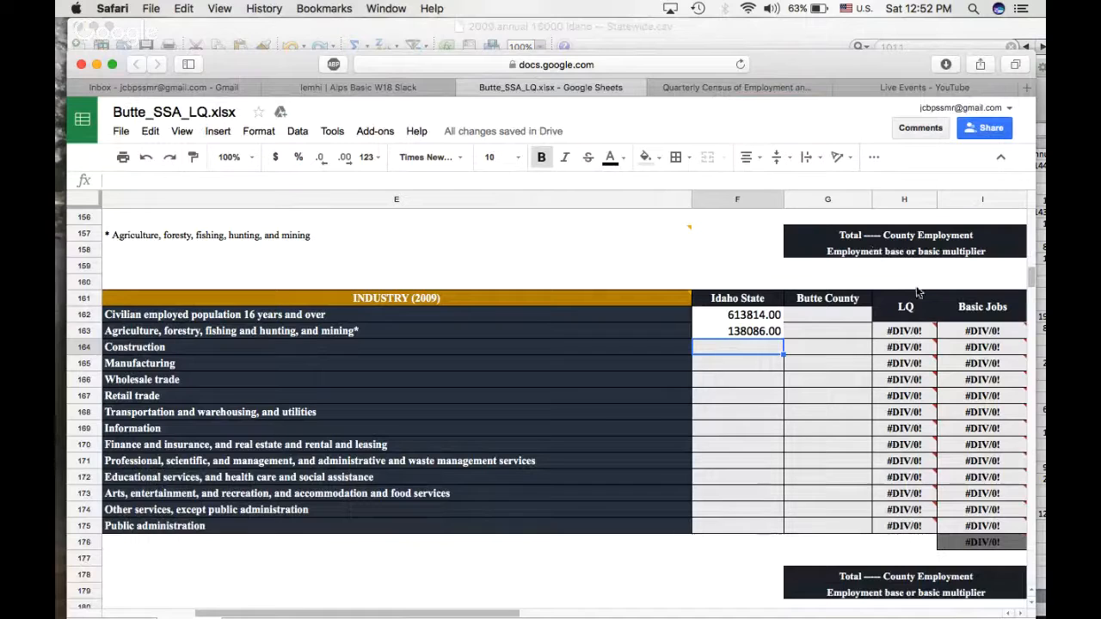
click(747, 329)
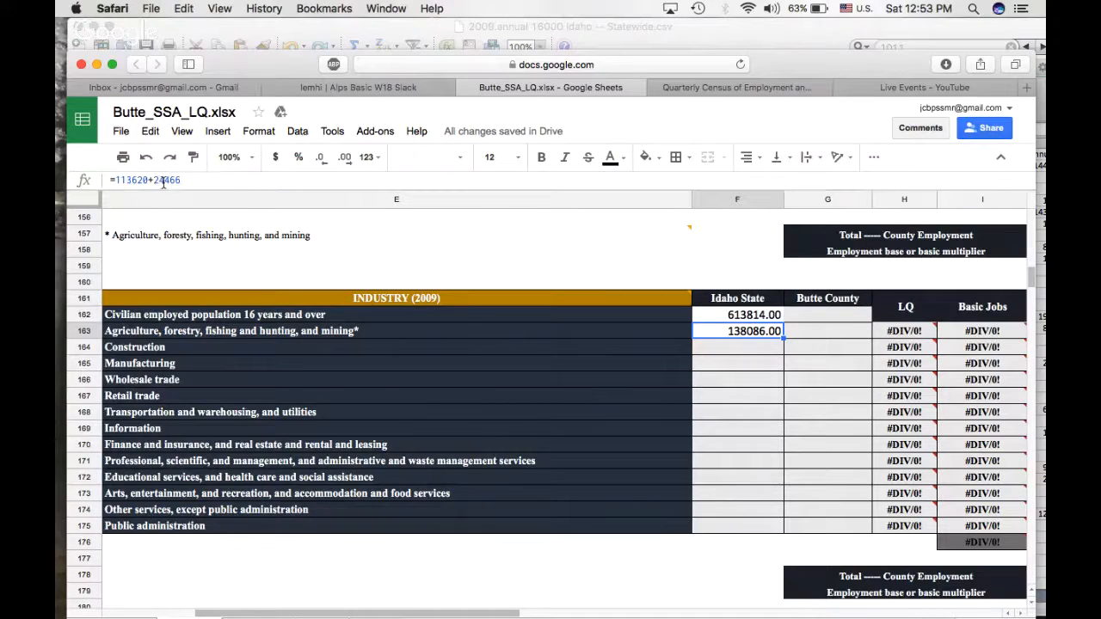
drag(153, 179, 186, 180)
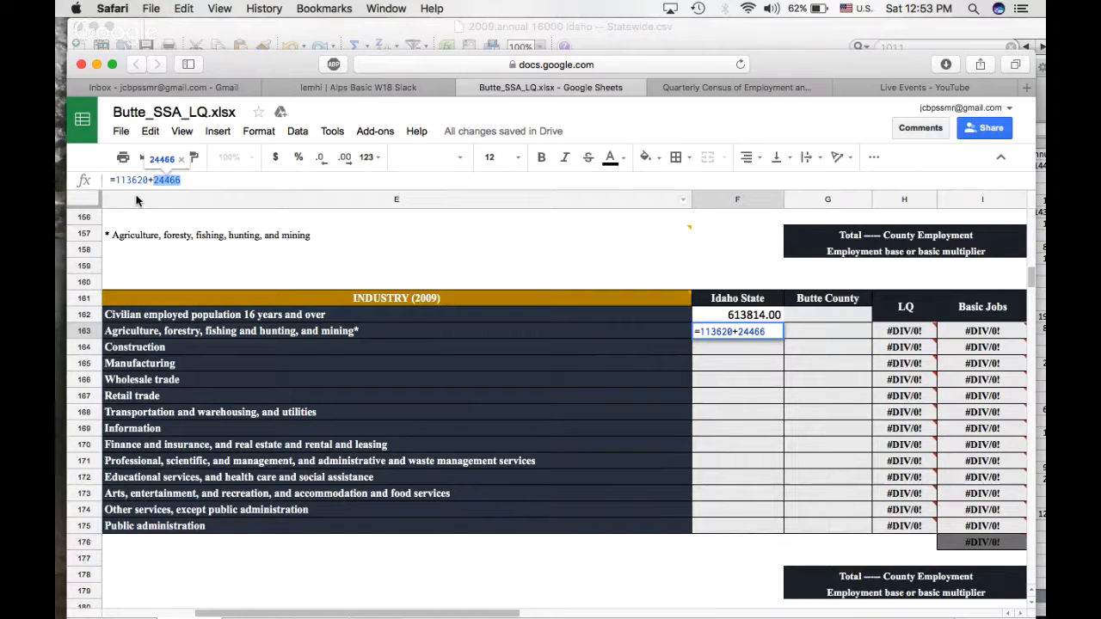
click(282, 218)
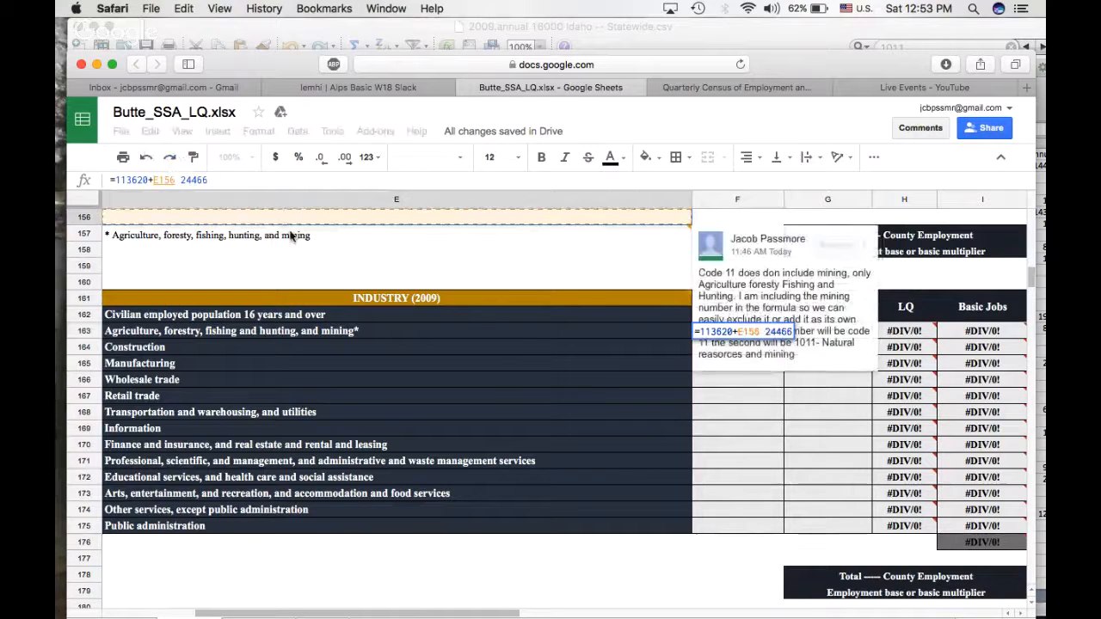
key(alt+Return)
key(BackSpace)
key(BackSpace)
key(BackSpace)
key(BackSpace)
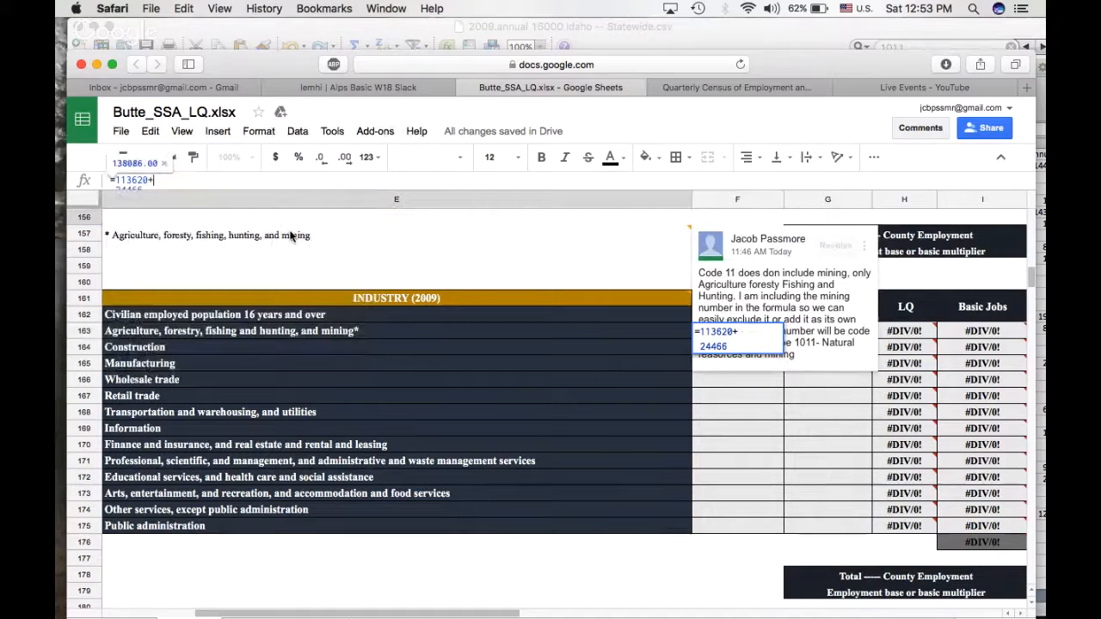
key(Return)
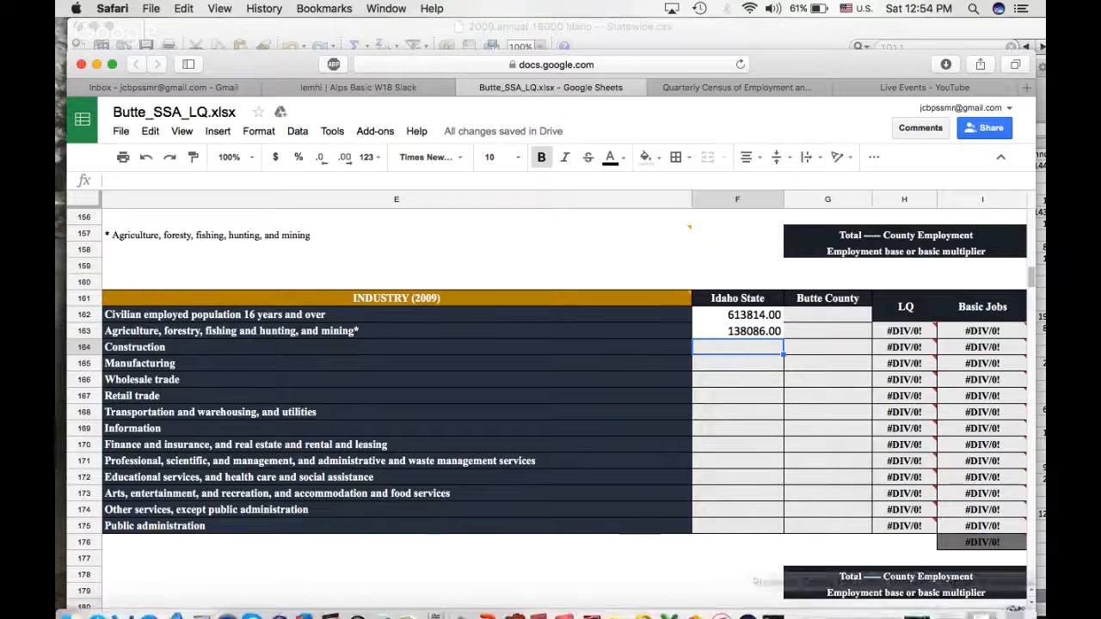
Bring up the Hangouts window with the live training broadcast
click(929, 605)
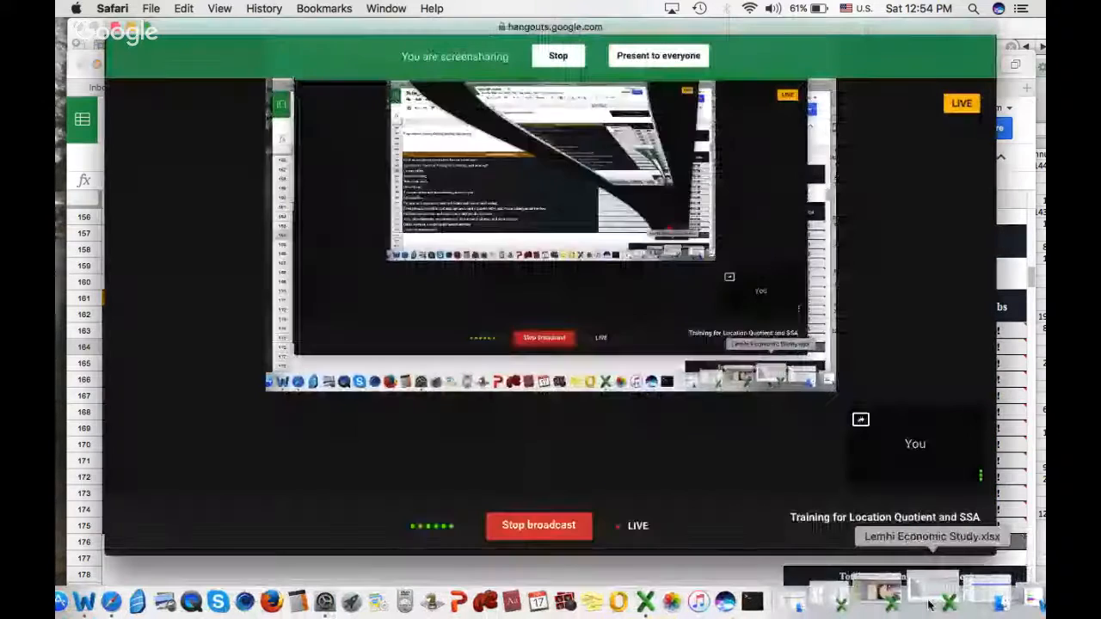